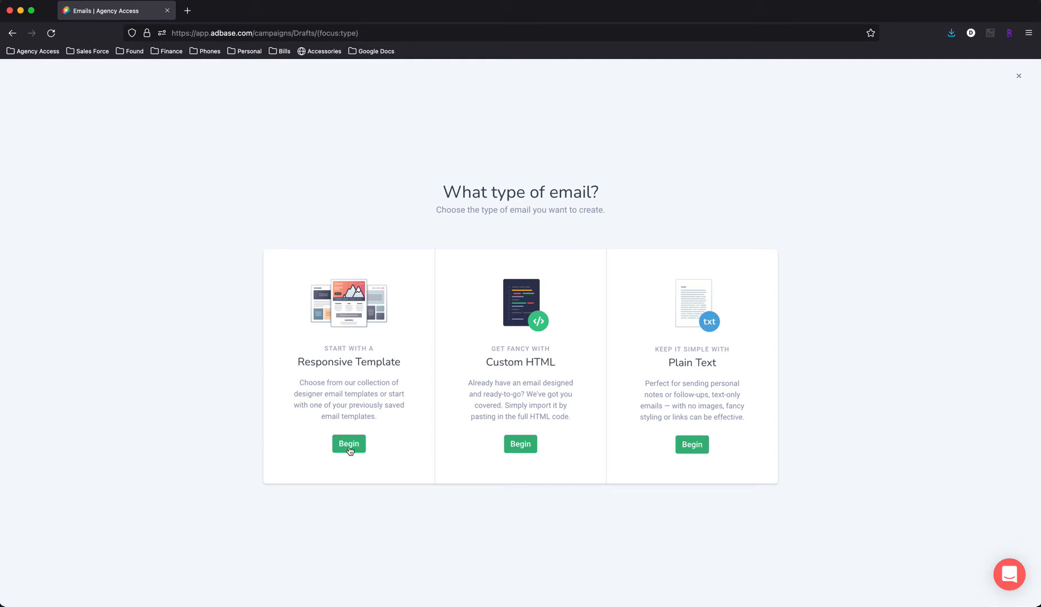
- Start a responsive template email, preview the Adrenaline template, and return to the template choices
left_click(348, 444)
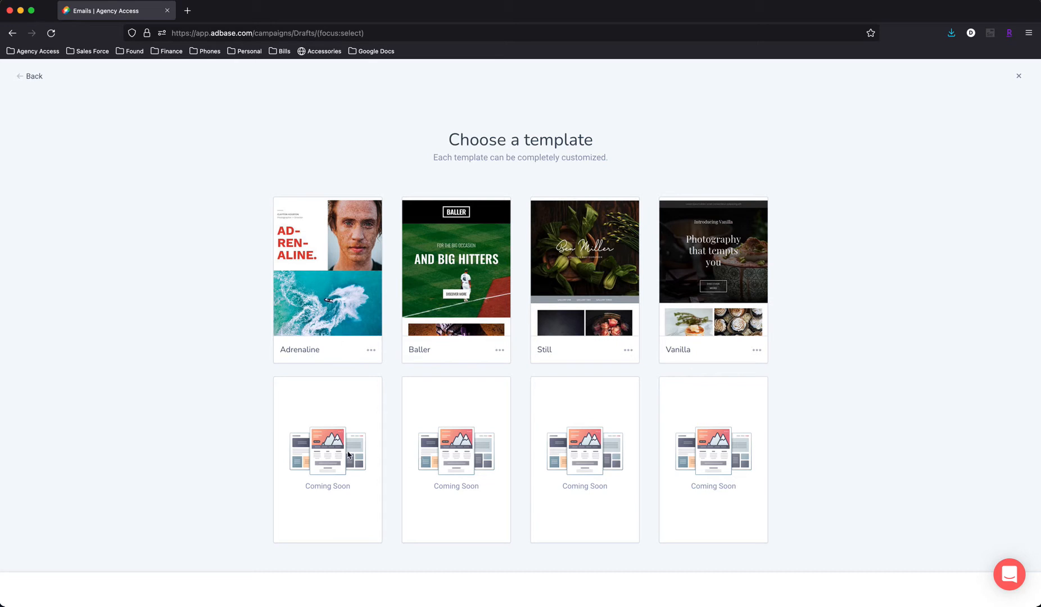
left_click(371, 350)
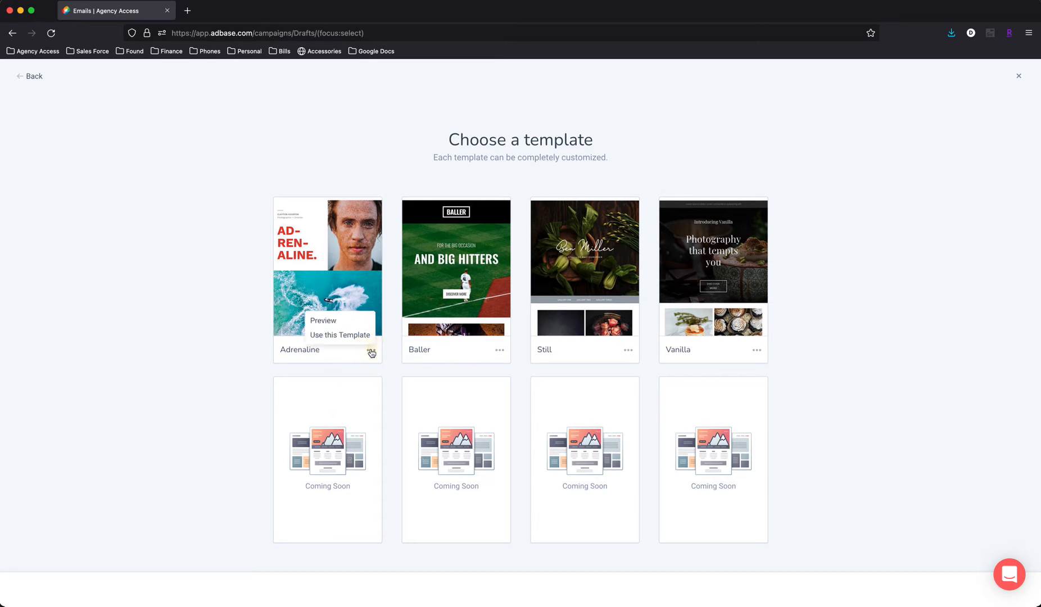
left_click(335, 322)
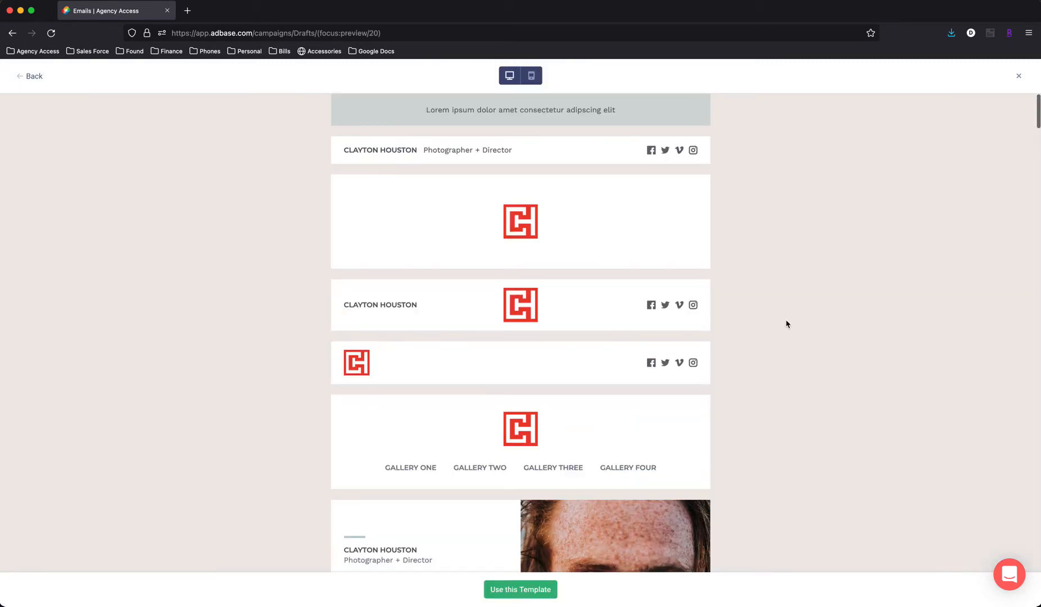
scroll(787, 325, "down", 20)
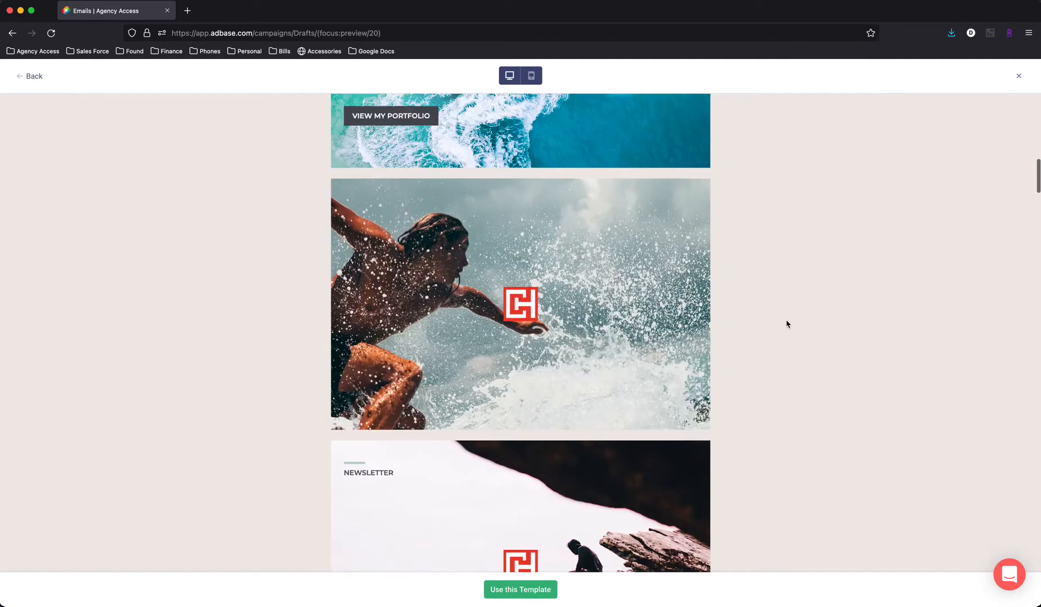
scroll(790, 323, "up", 10)
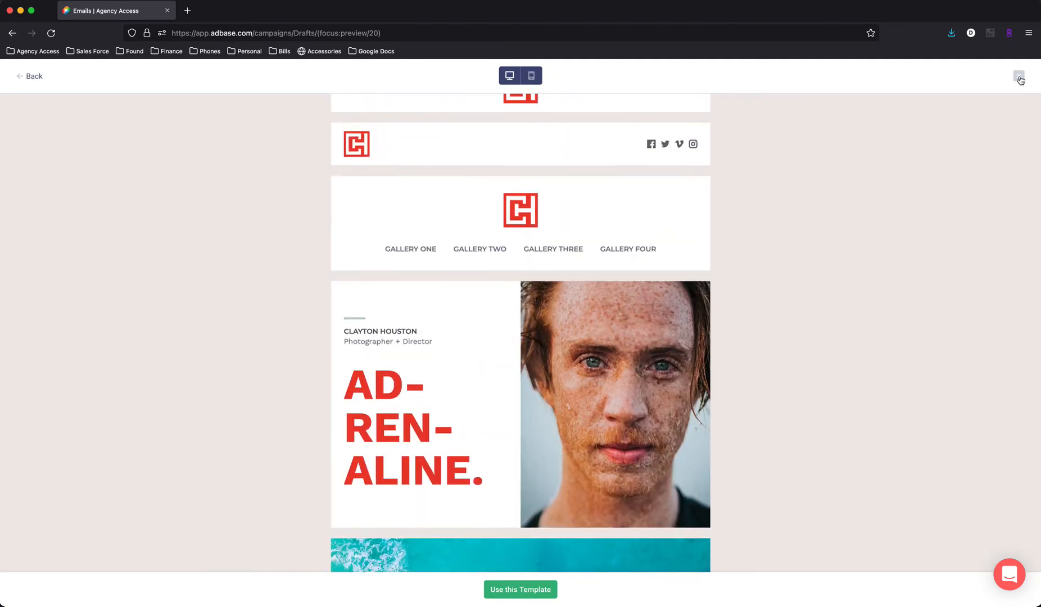
left_click(28, 76)
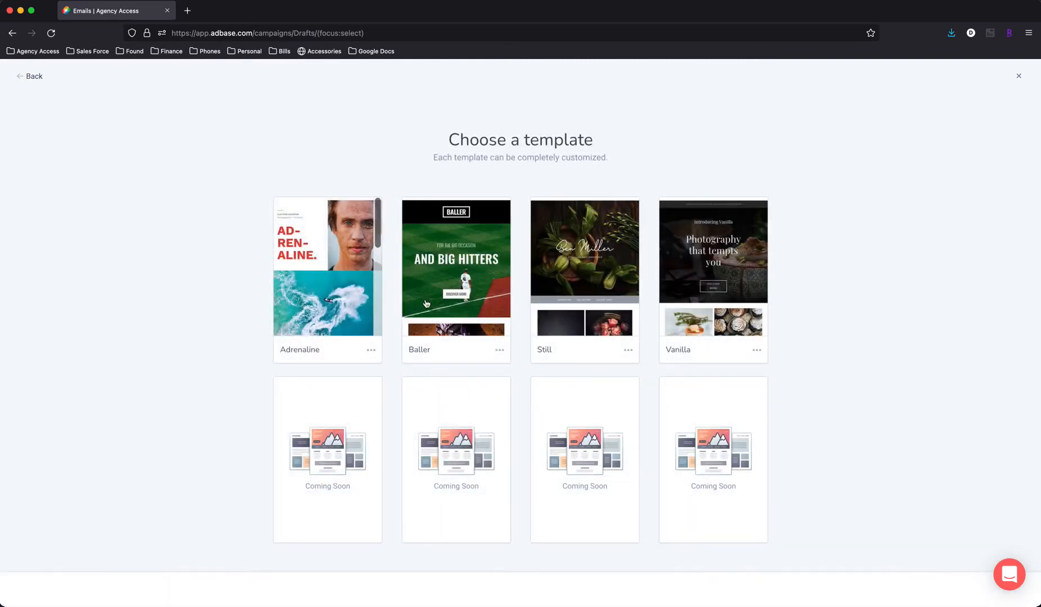
- Create an email from the Baller template, naming it with the sender's first name followed by "Spring Email"
scroll(337, 303, "down", 10)
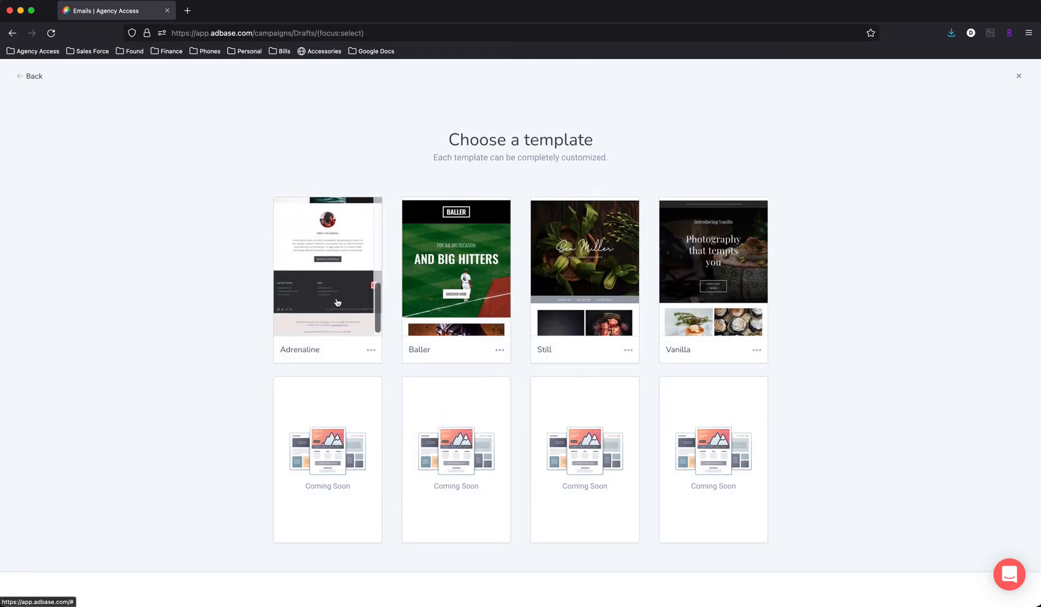
scroll(464, 298, "down", 5)
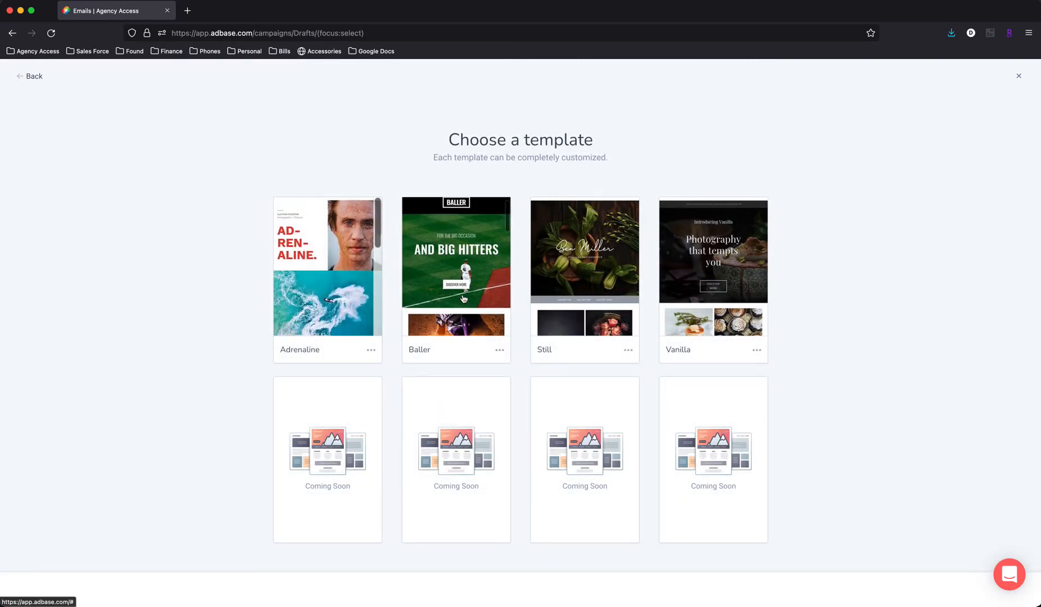
scroll(464, 298, "up", 5)
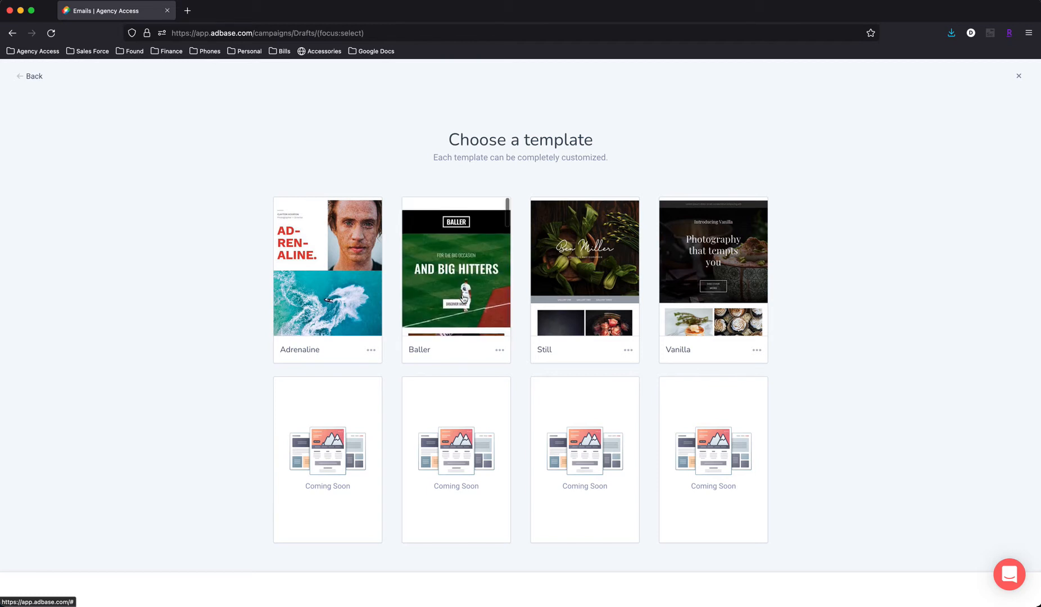
left_click(500, 352)
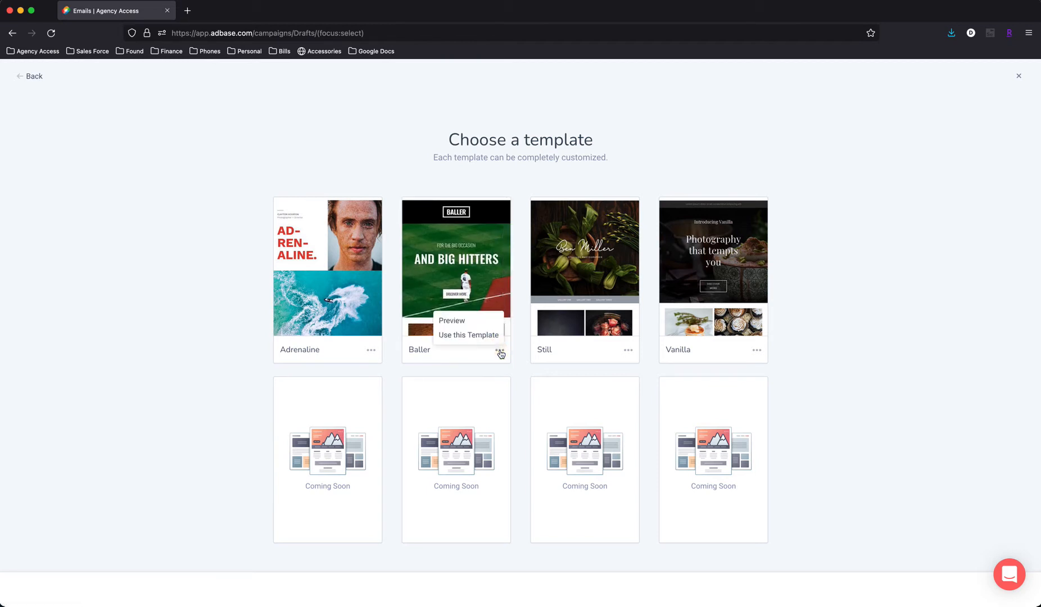
left_click(467, 336)
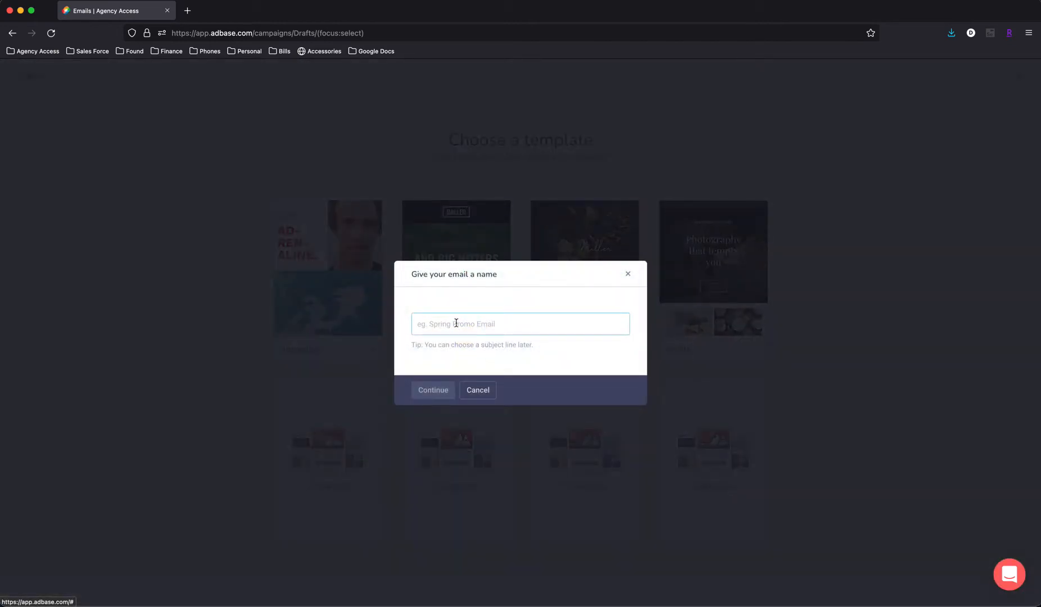
type("Dan Spring Email")
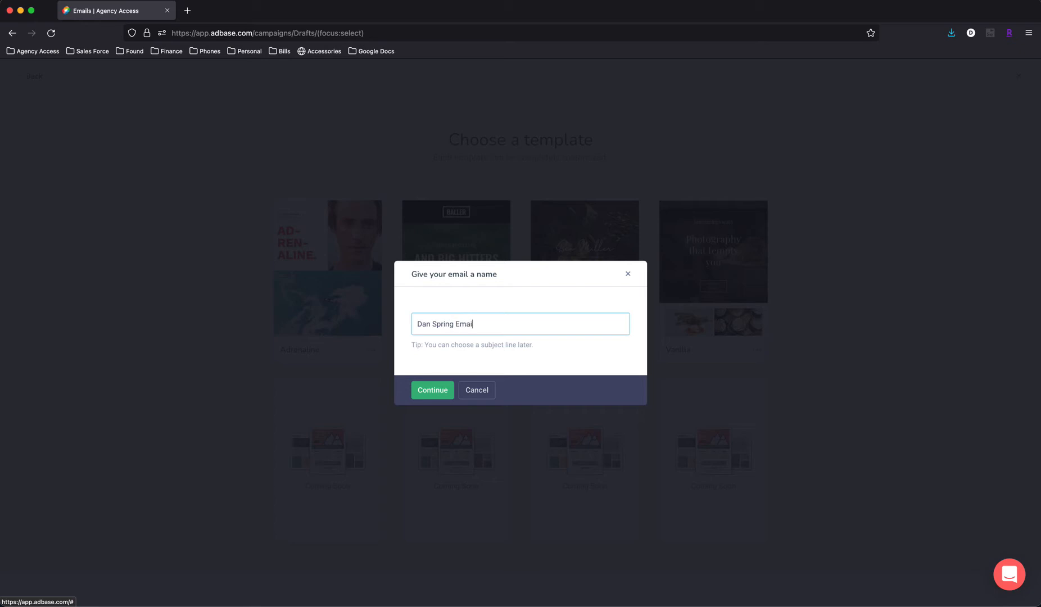
left_click(429, 391)
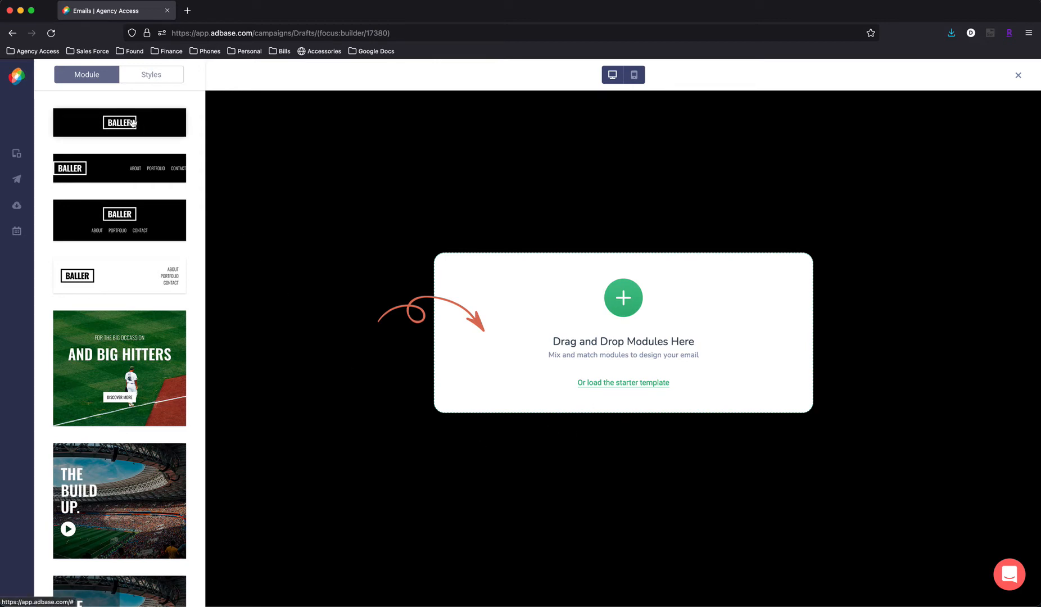
- Add the black header module with centered logo and menu links below it, and place the white-framed stadium image module beneath the header
left_click_drag(129, 219, 612, 245)
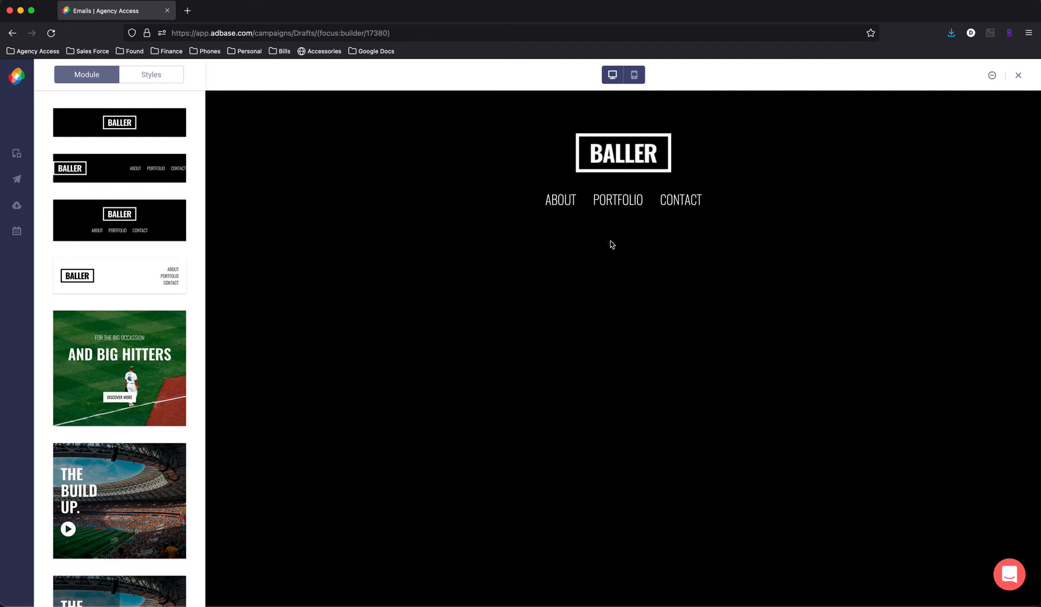
scroll(157, 267, "down", 3)
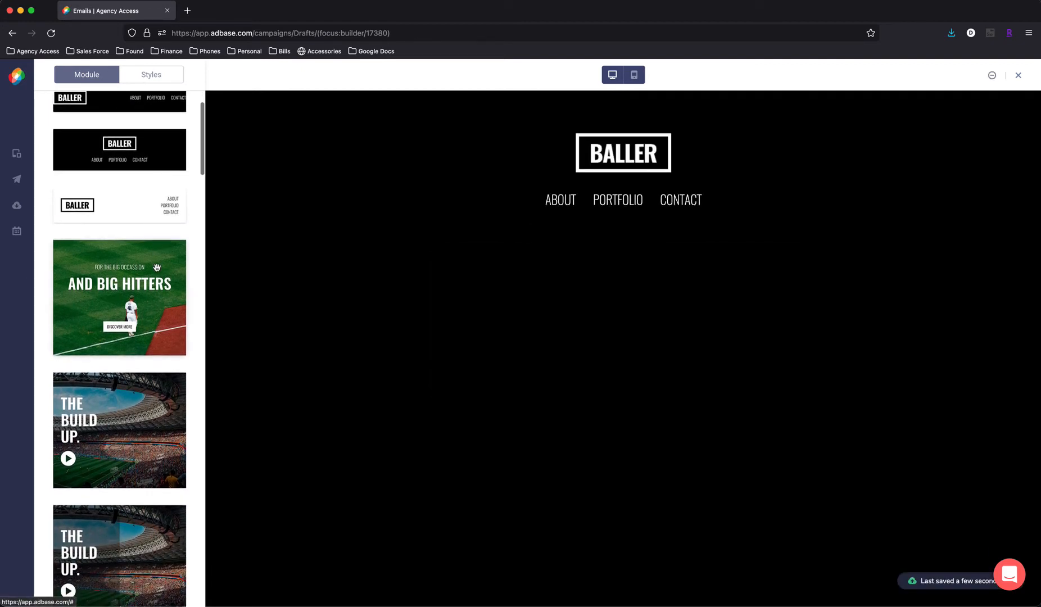
scroll(157, 267, "down", 10)
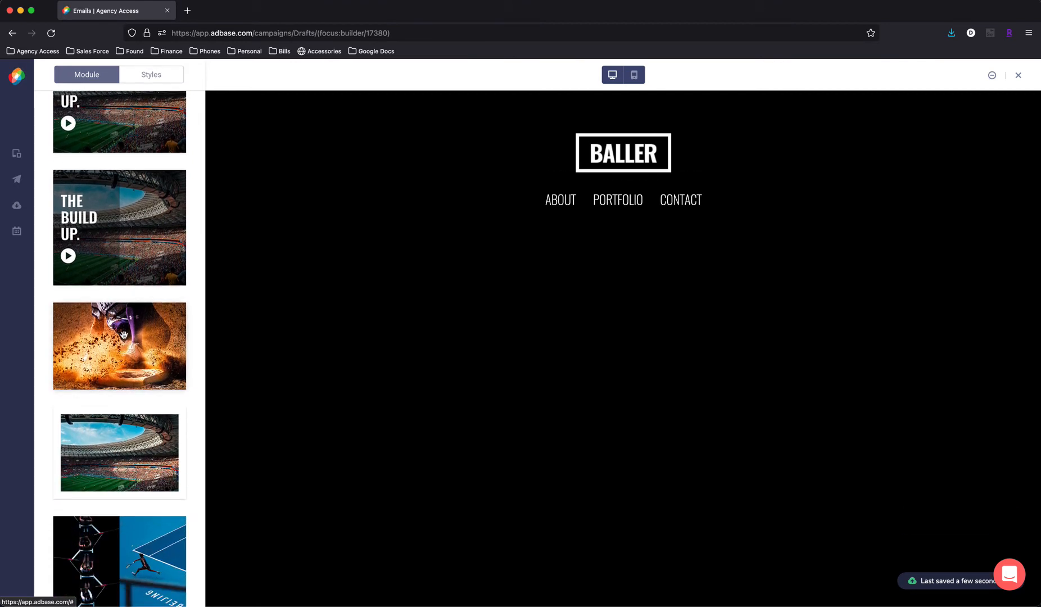
left_click(118, 434)
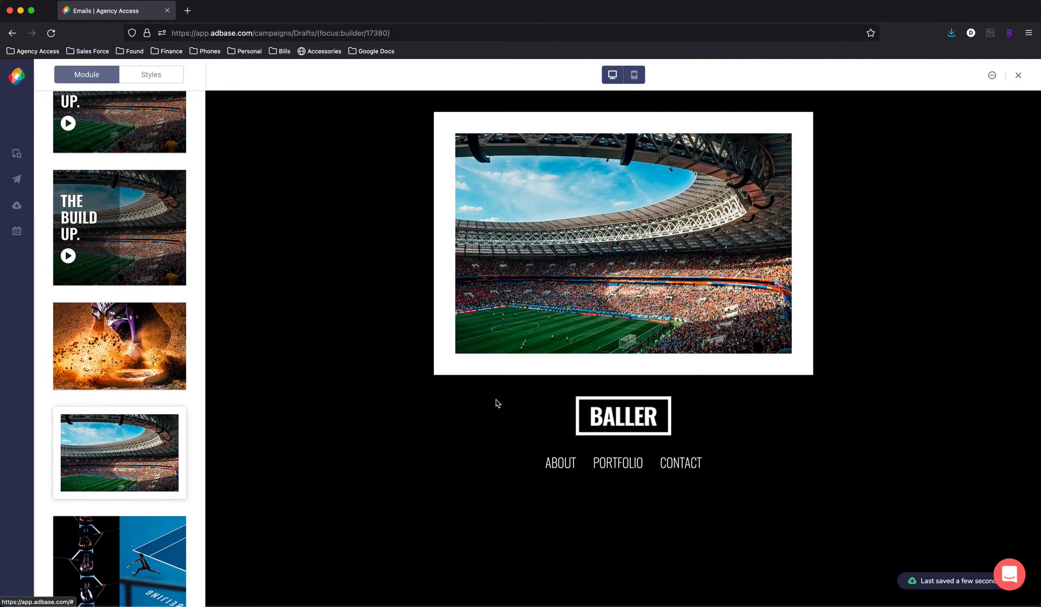
left_click_drag(823, 124, 842, 271)
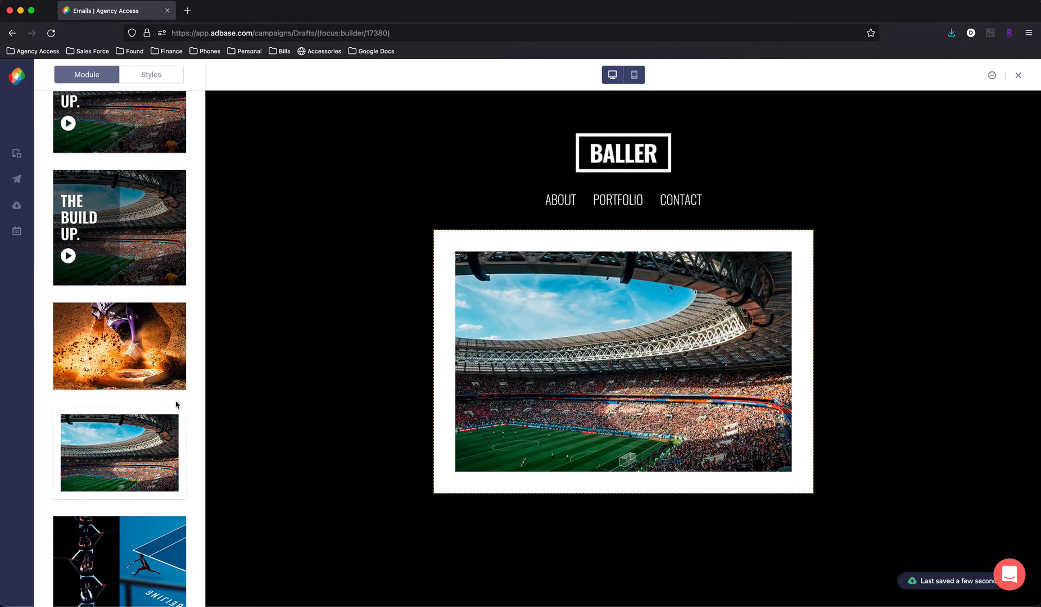
- Add the white four-image collage module with separated photos below the framed stadium image
scroll(162, 302, "up", 1)
scroll(162, 301, "up", 7)
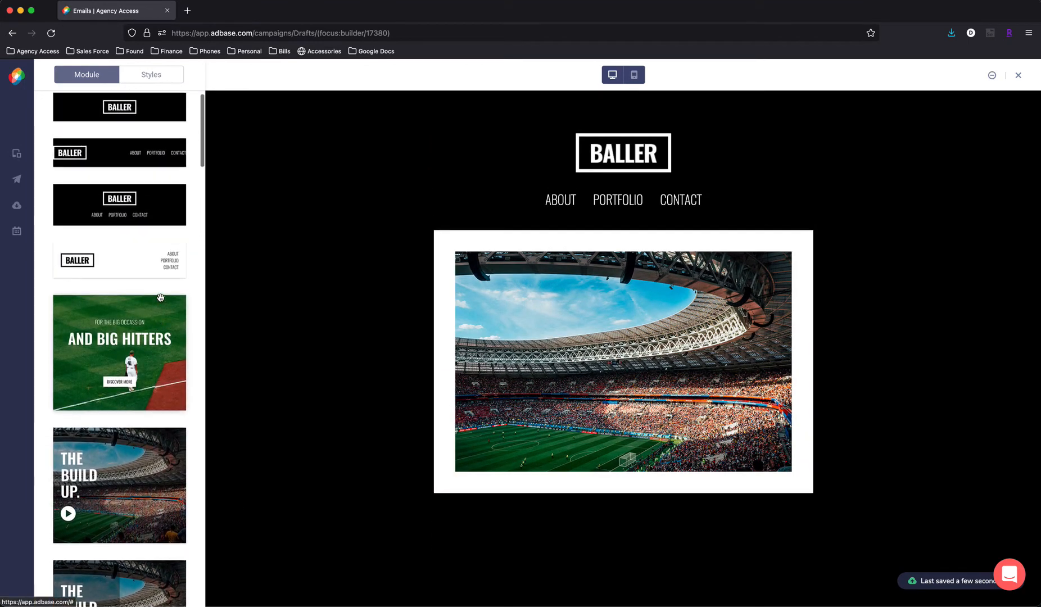
scroll(160, 298, "up", 2)
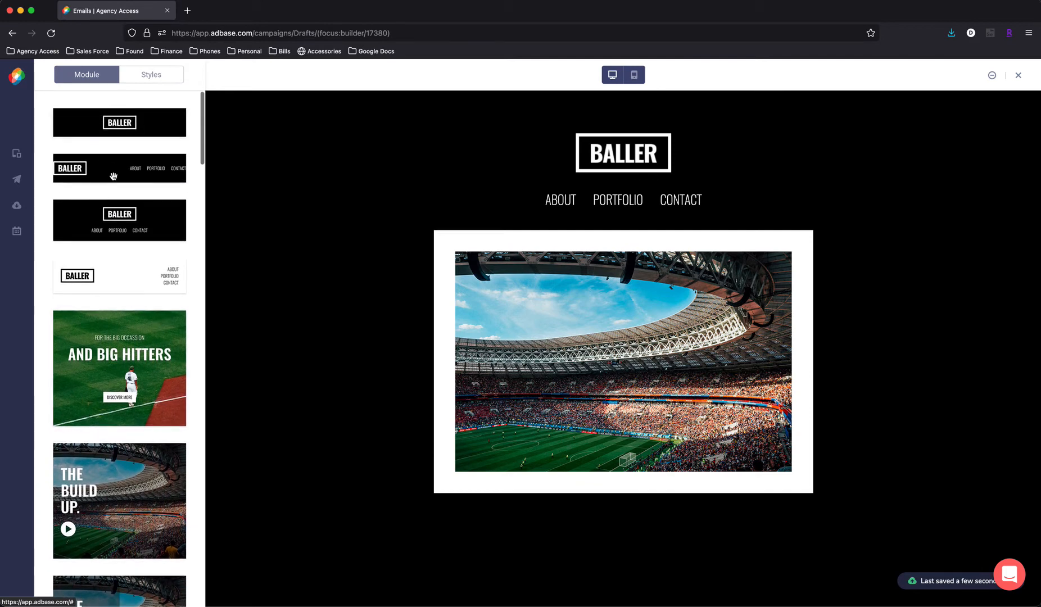
scroll(135, 225, "down", 15)
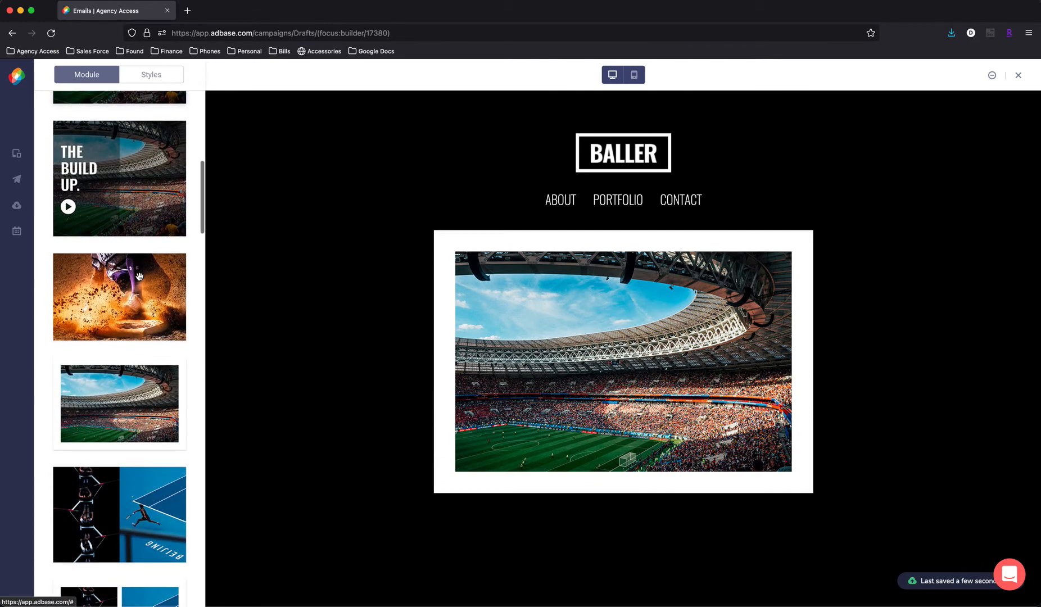
scroll(140, 277, "down", 10)
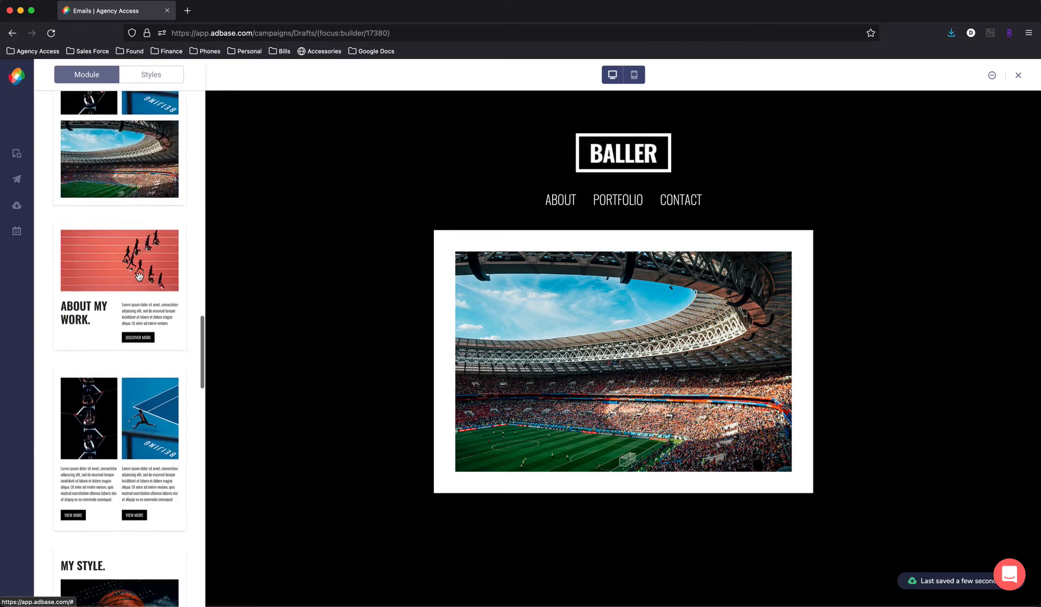
scroll(139, 277, "down", 10)
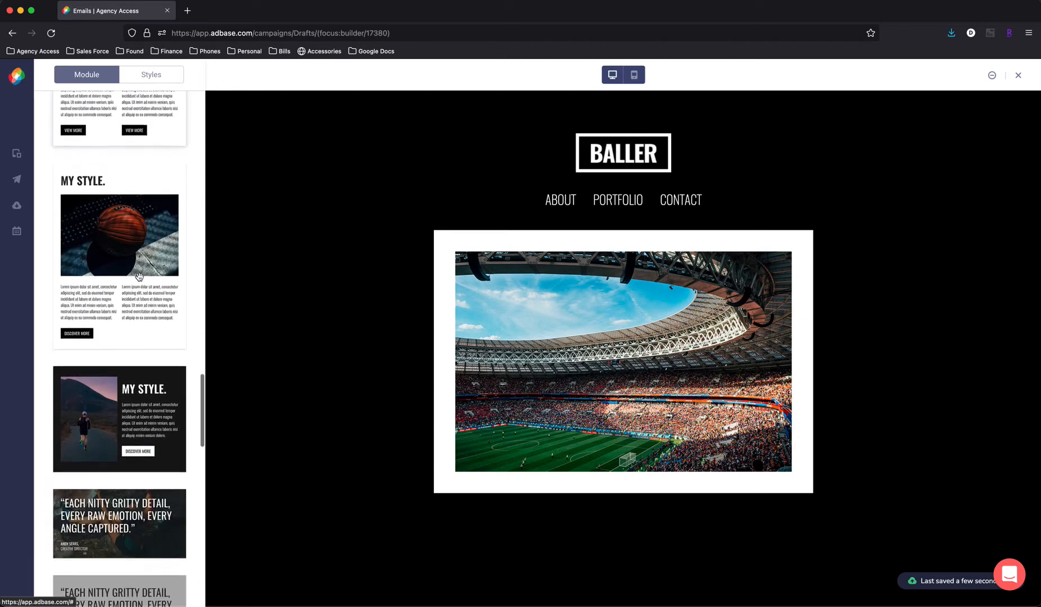
scroll(140, 277, "down", 12)
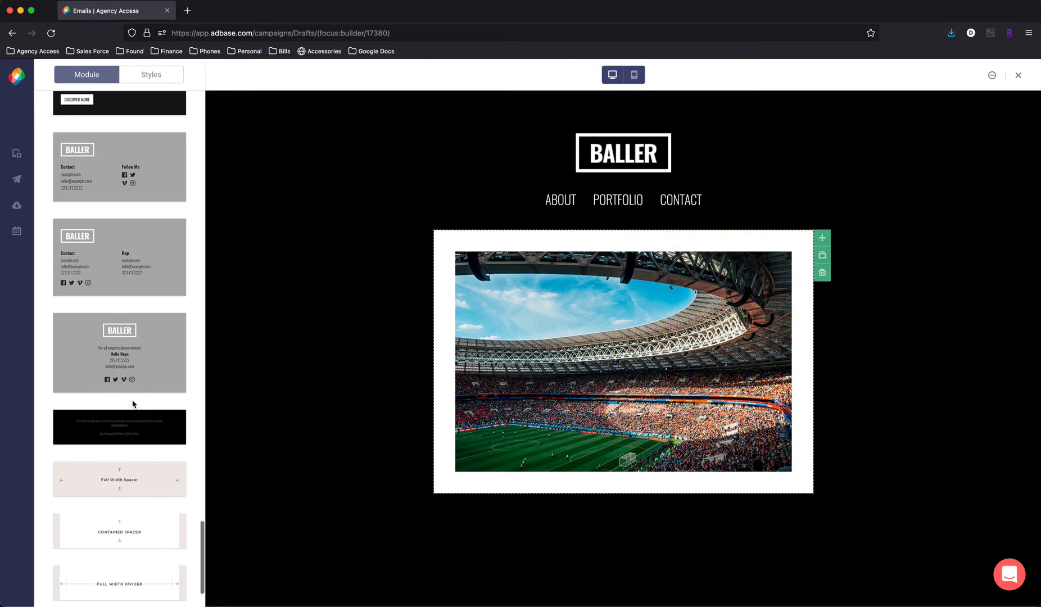
scroll(133, 403, "up", 10)
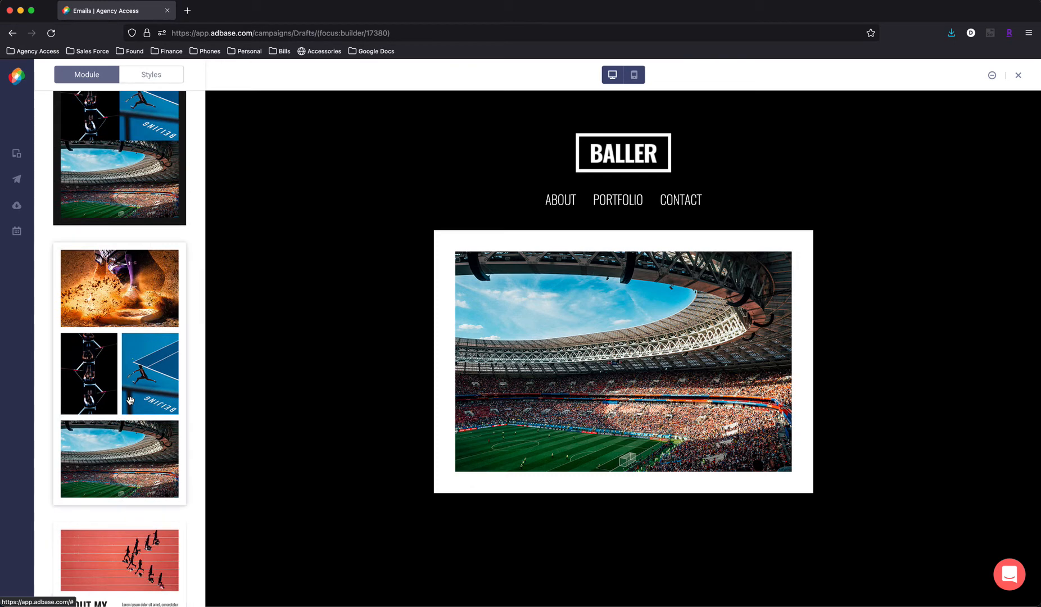
left_click_drag(125, 338, 577, 577)
scroll(262, 459, "down", 10)
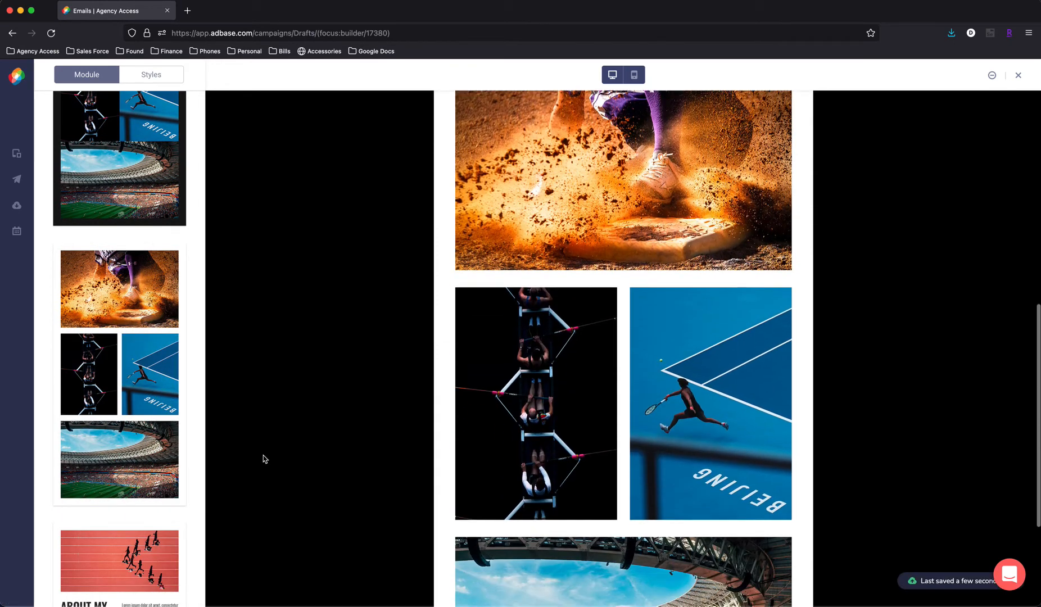
- Add the grey footer module with centered logo, enquiry contact details and social icons at the end of the email
scroll(117, 488, "down", 5)
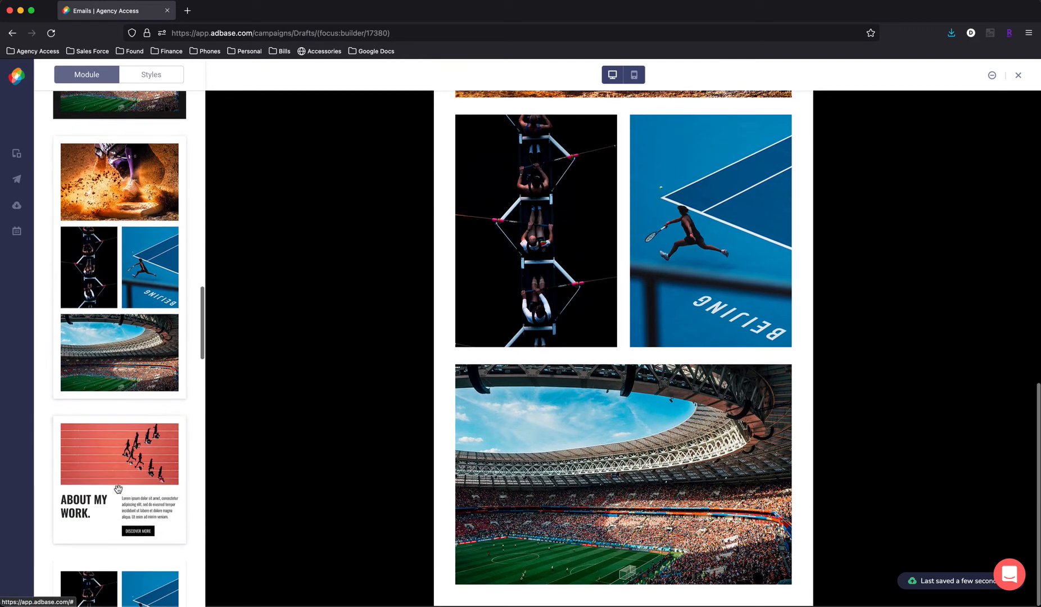
scroll(117, 488, "down", 10)
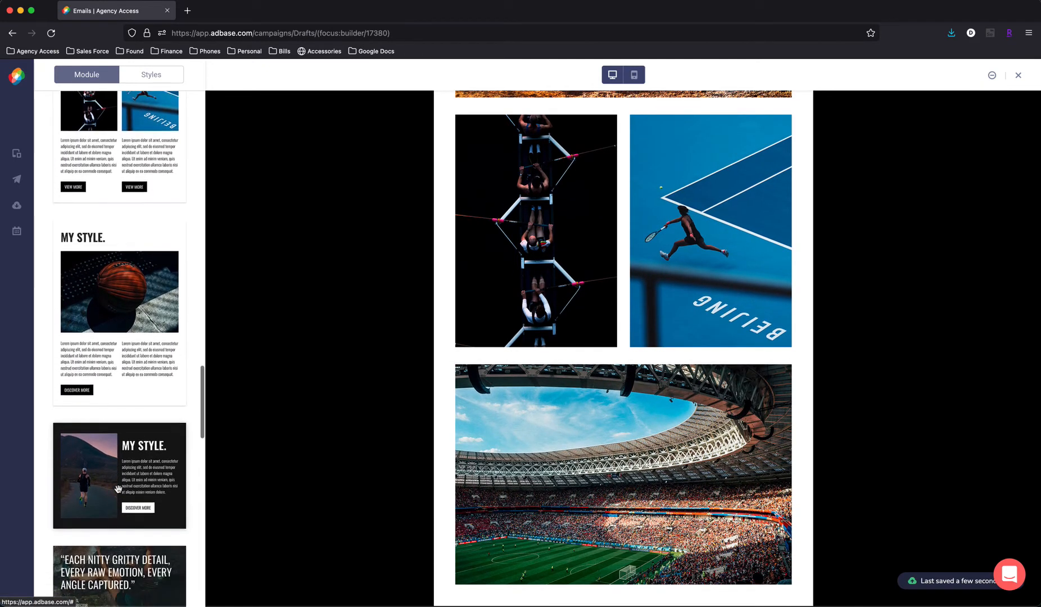
scroll(118, 488, "down", 6)
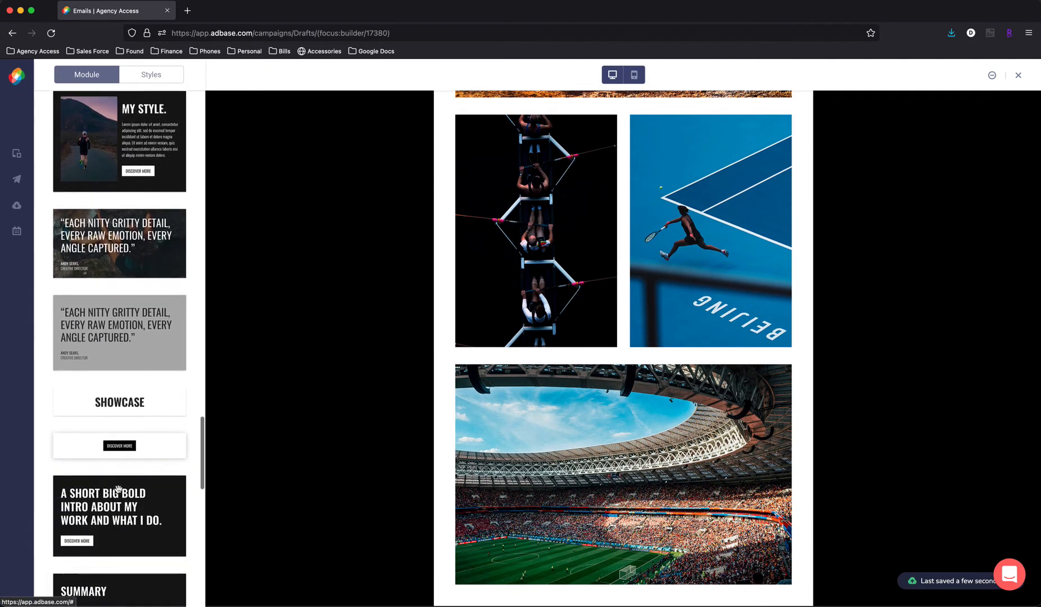
scroll(118, 489, "down", 8)
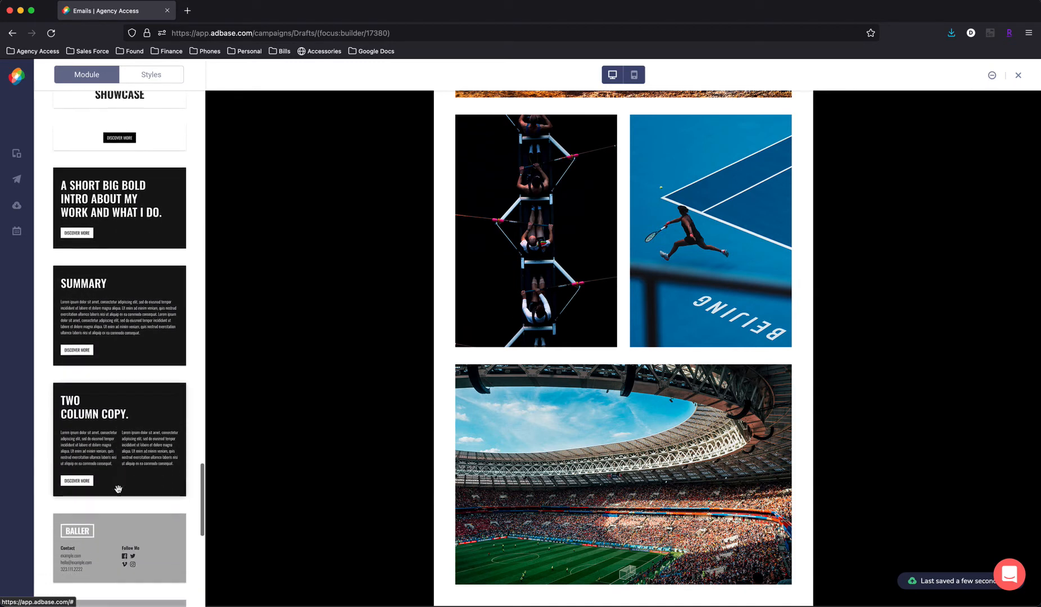
scroll(119, 489, "down", 3)
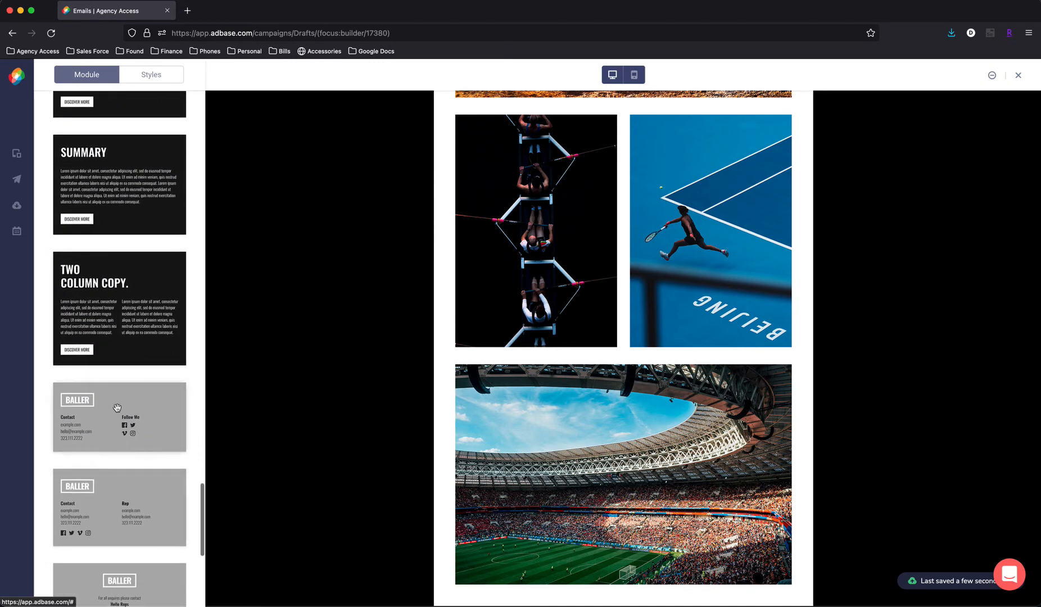
scroll(118, 450, "down", 4)
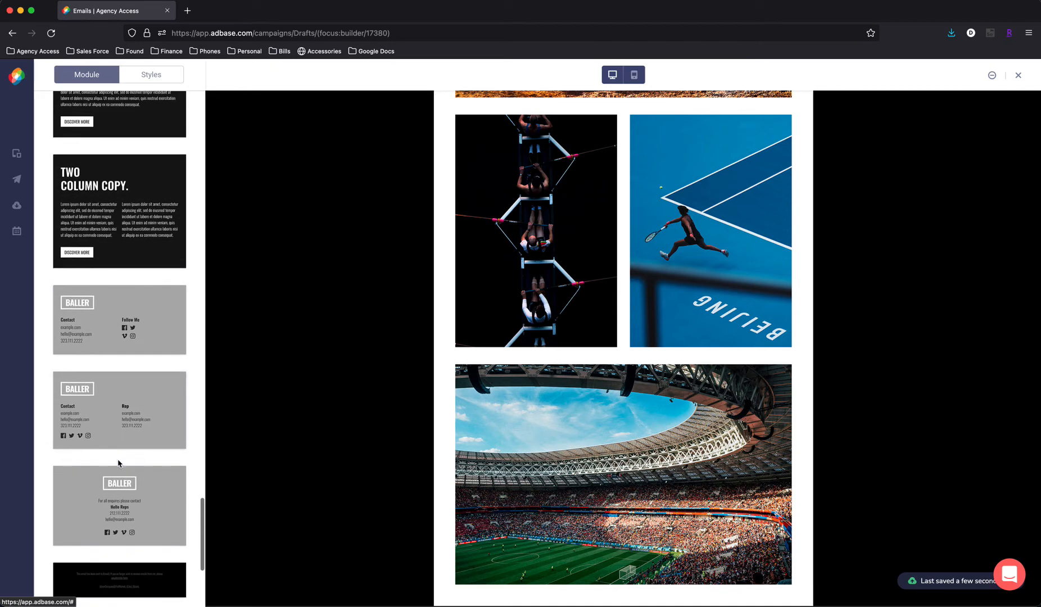
left_click_drag(126, 498, 562, 548)
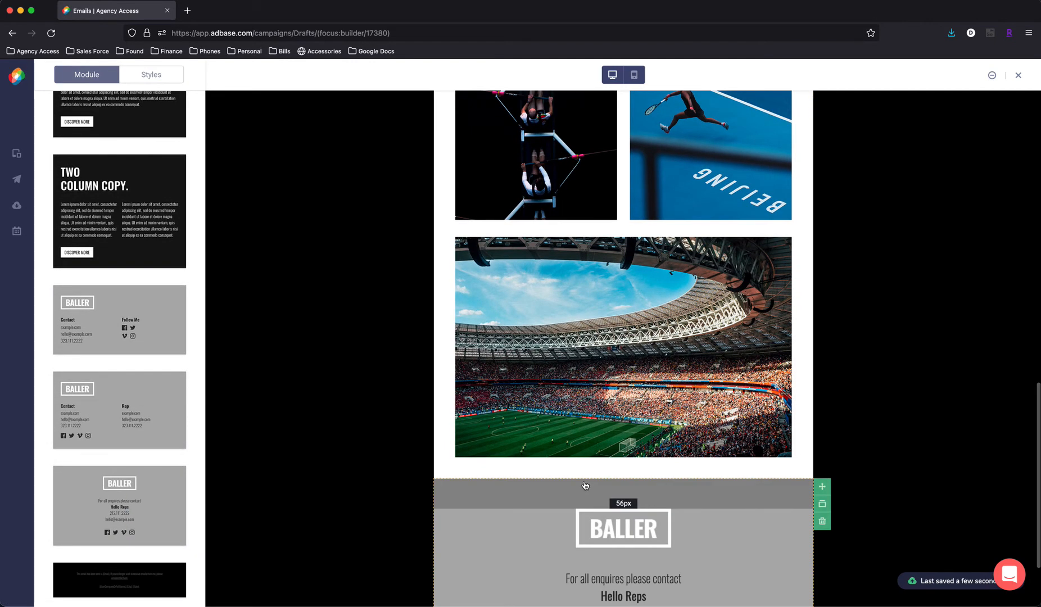
- Preview the assembled email in desktop view, checking it through to the footer
scroll(584, 486, "up", 5)
scroll(585, 485, "up", 10)
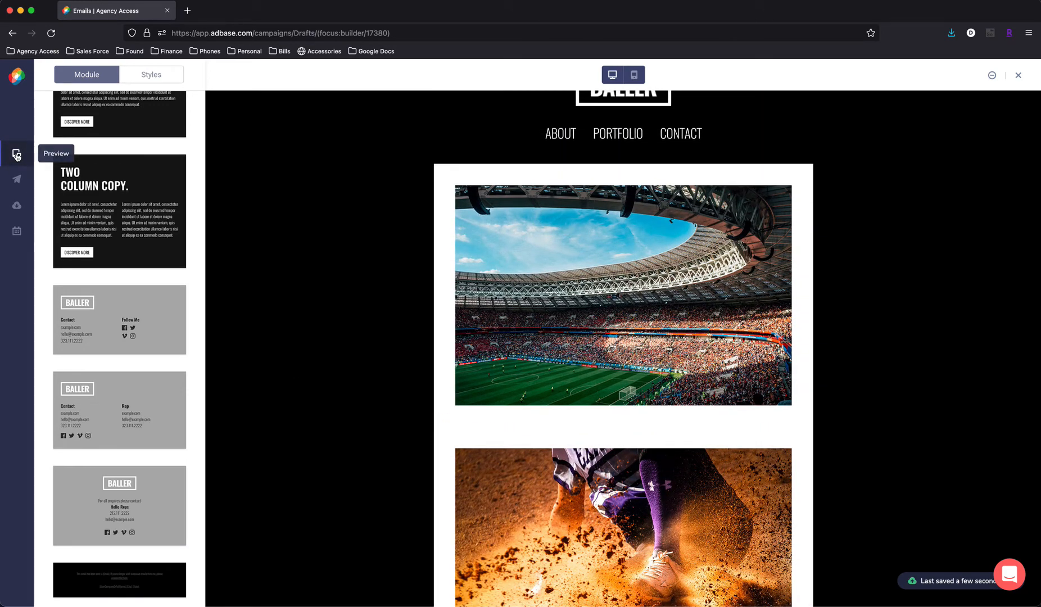
left_click(17, 155)
scroll(741, 459, "down", 15)
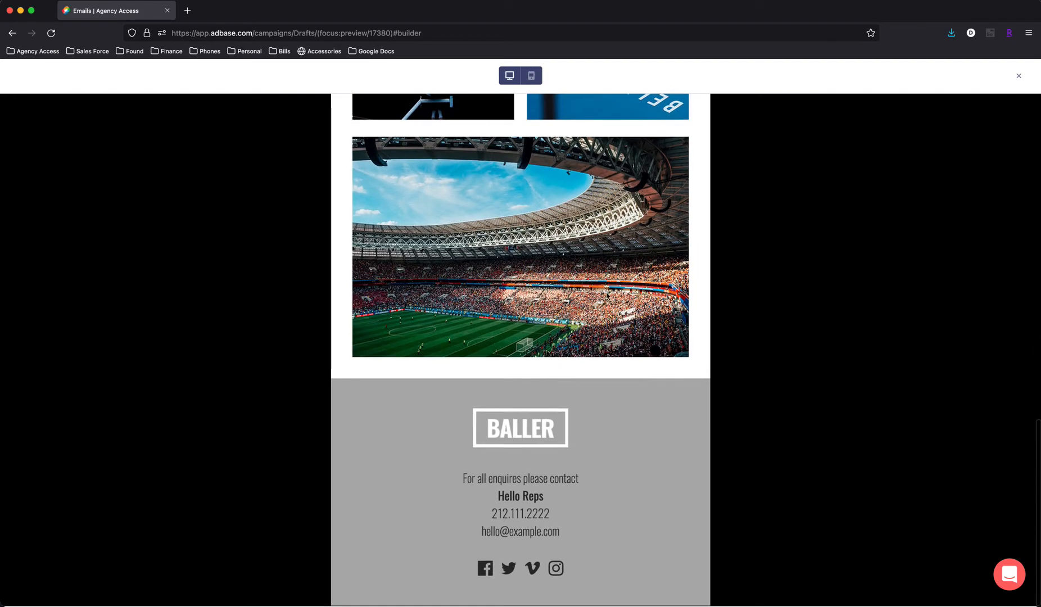
- Preview the email in mobile view, checking the collage photos up to the header, and close the preview
left_click(532, 78)
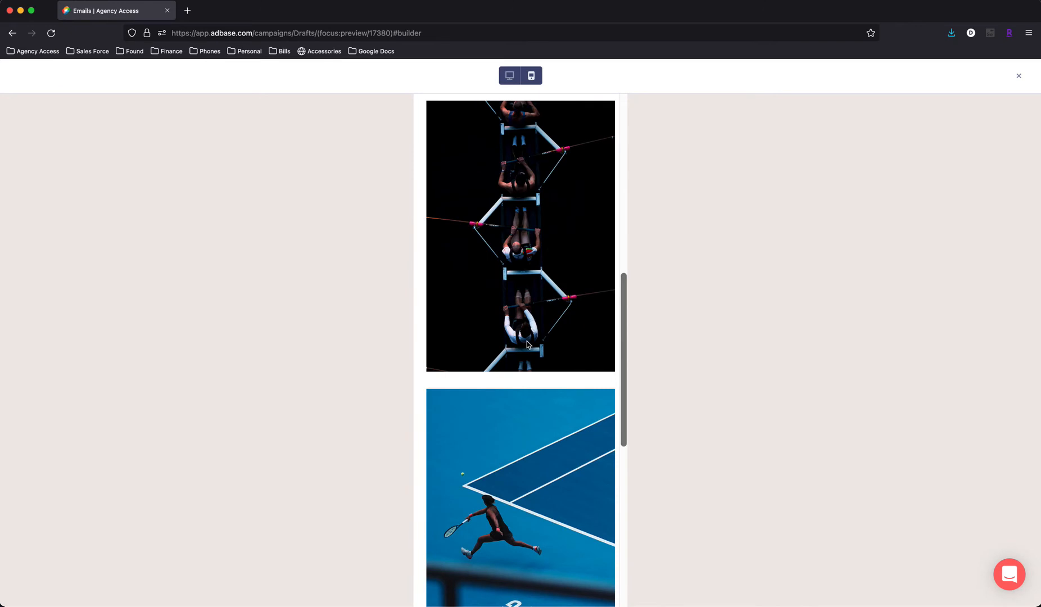
scroll(528, 345, "down", 5)
scroll(527, 345, "up", 15)
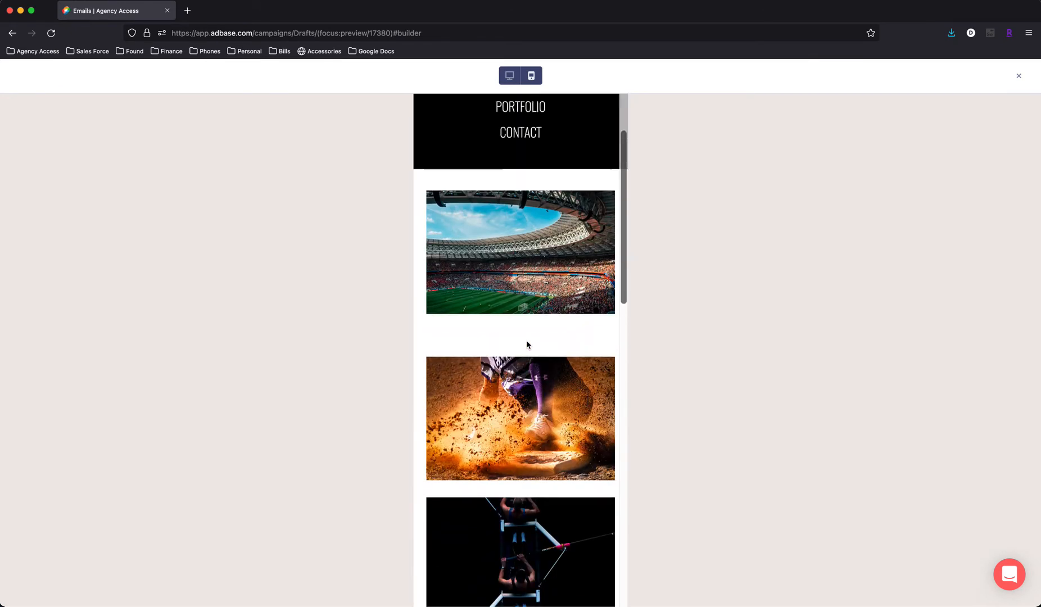
scroll(527, 344, "up", 3)
left_click(1017, 78)
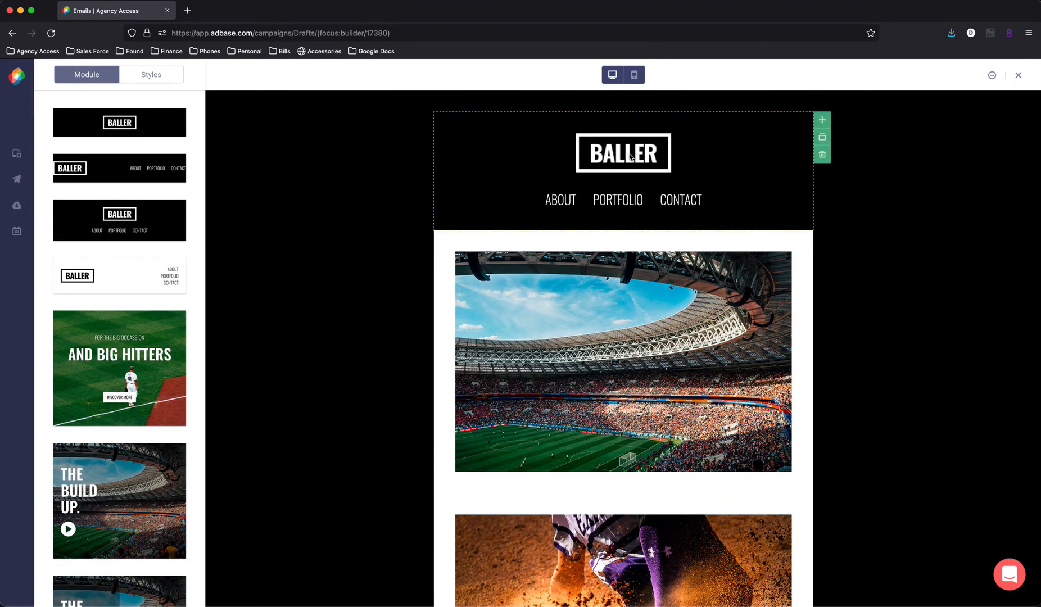
- Replace the BALLER logo in the header module with 7-Luxe-Logo.png, inserted without cropping
left_click(523, 155)
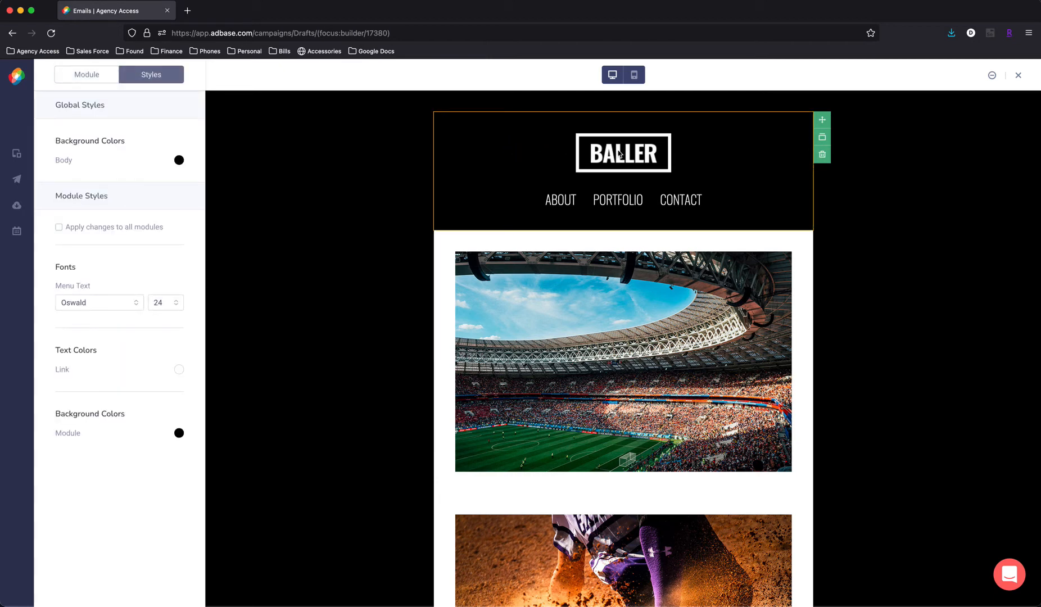
left_click(619, 153)
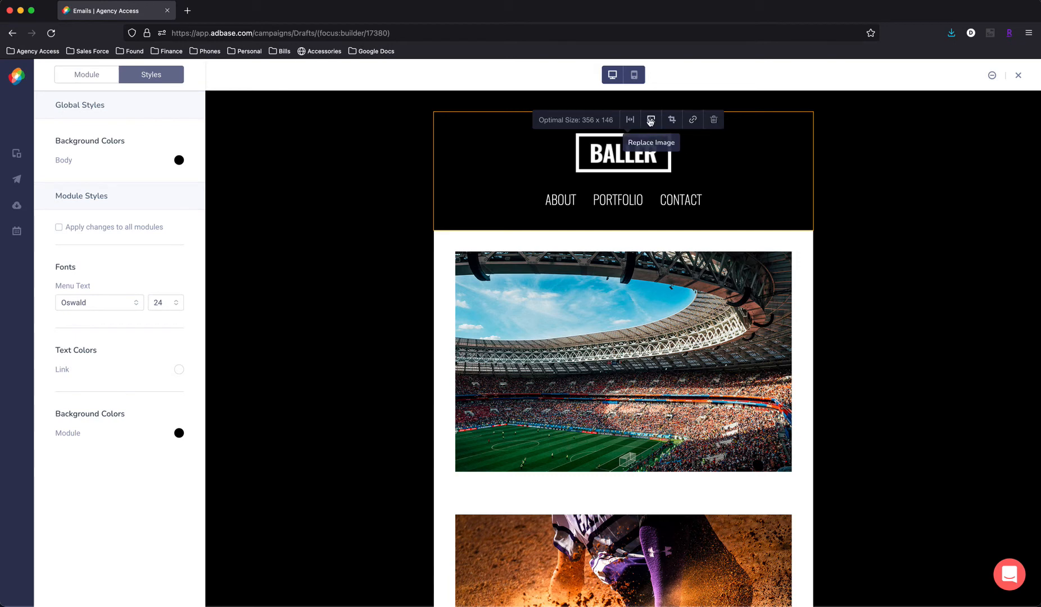
left_click(651, 120)
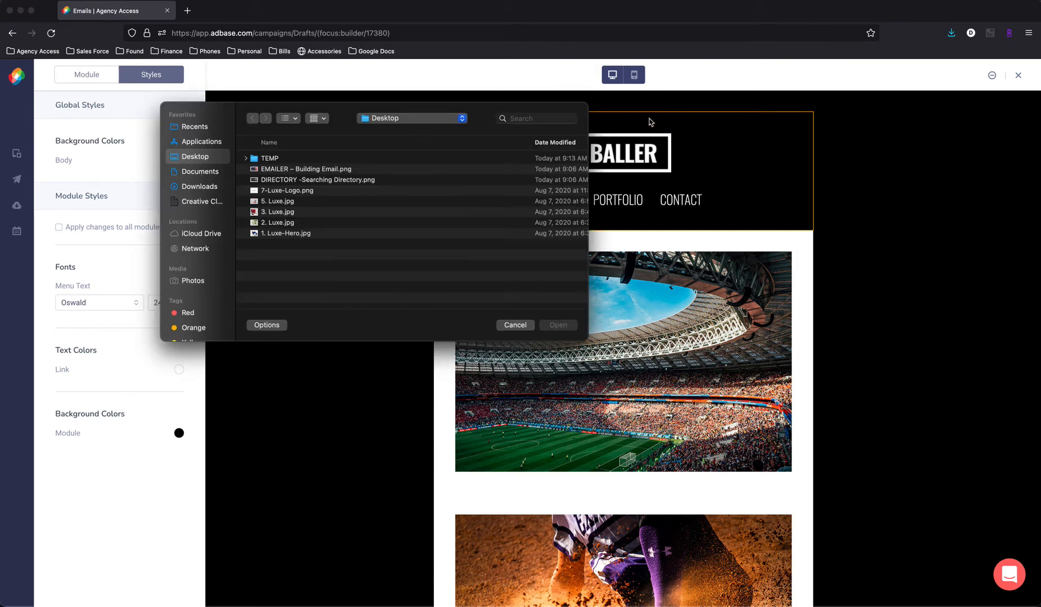
left_click(277, 193)
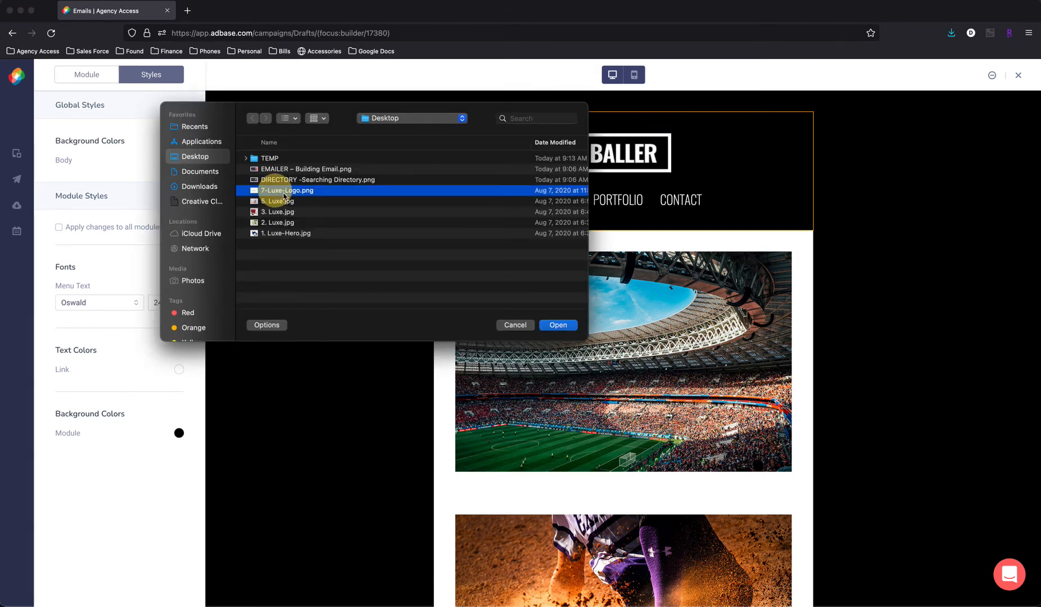
left_click(558, 326)
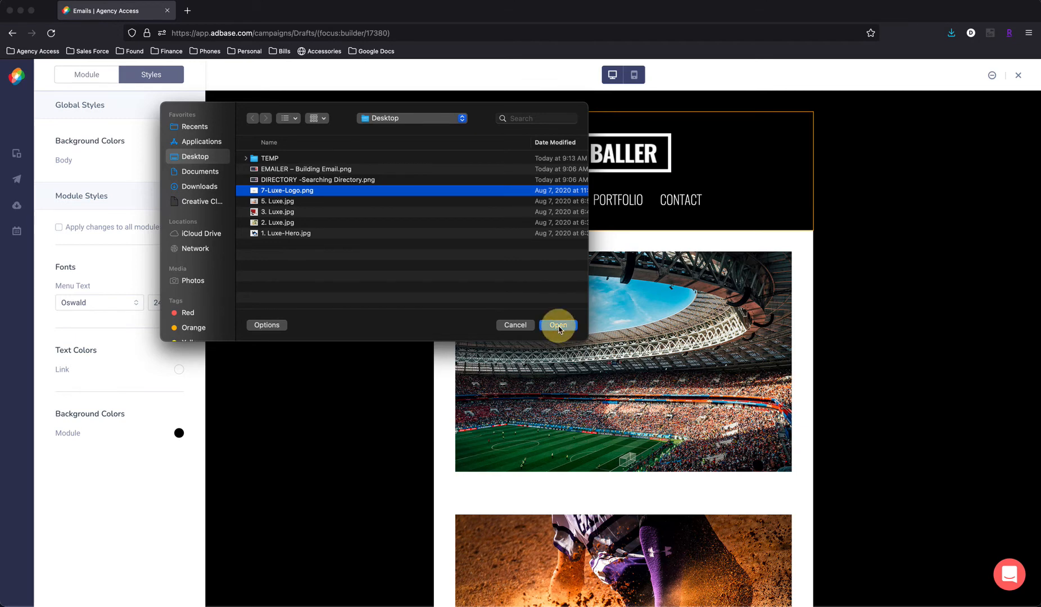
left_click_drag(554, 326, 551, 317)
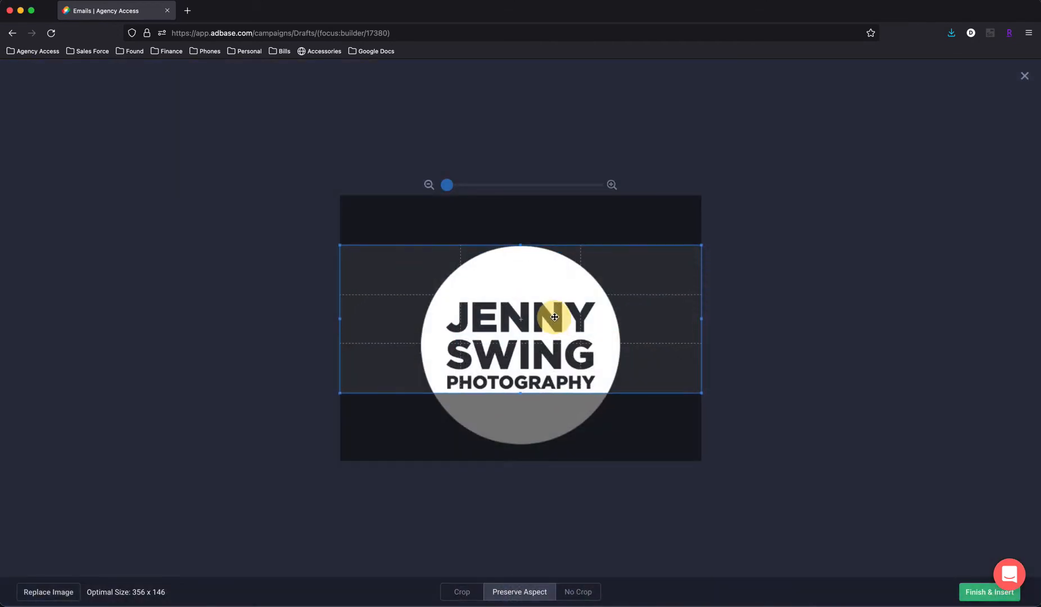
left_click(578, 593)
left_click(974, 599)
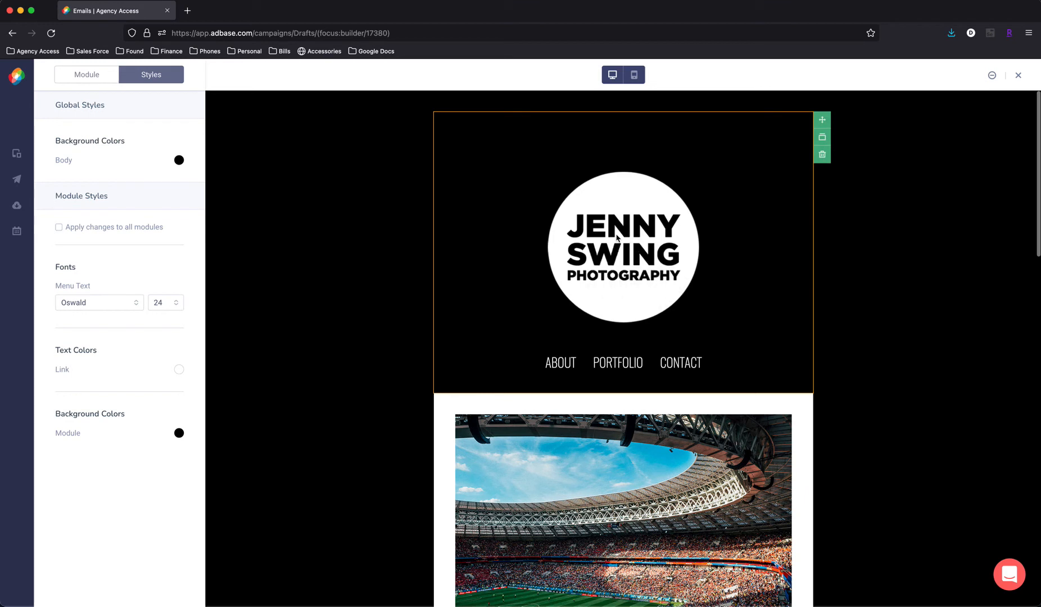
- Set the width of the new header logo to 250
left_click(617, 236)
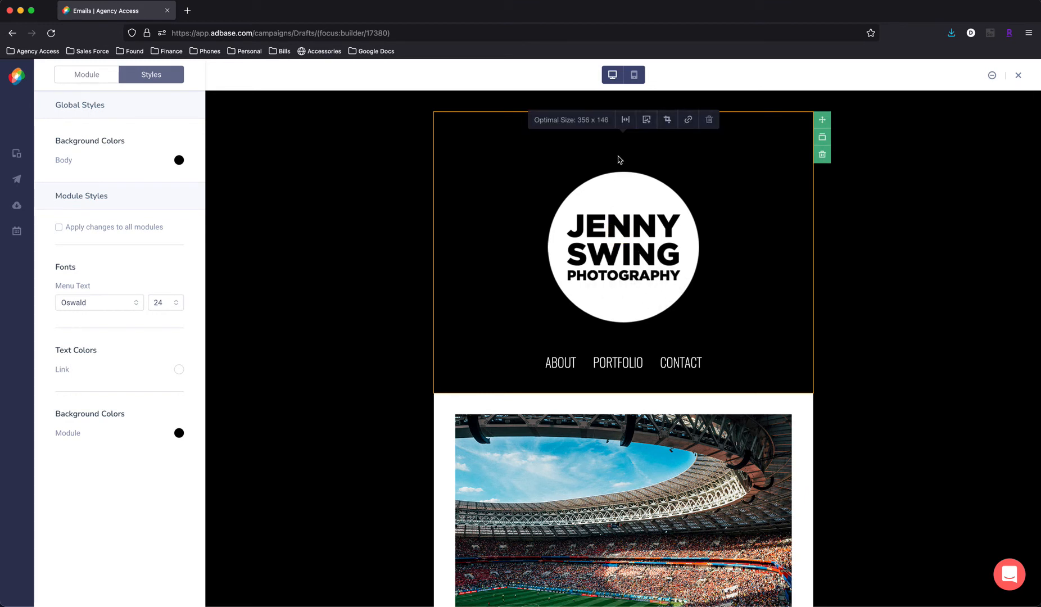
left_click(625, 119)
left_click_drag(558, 115, 497, 116)
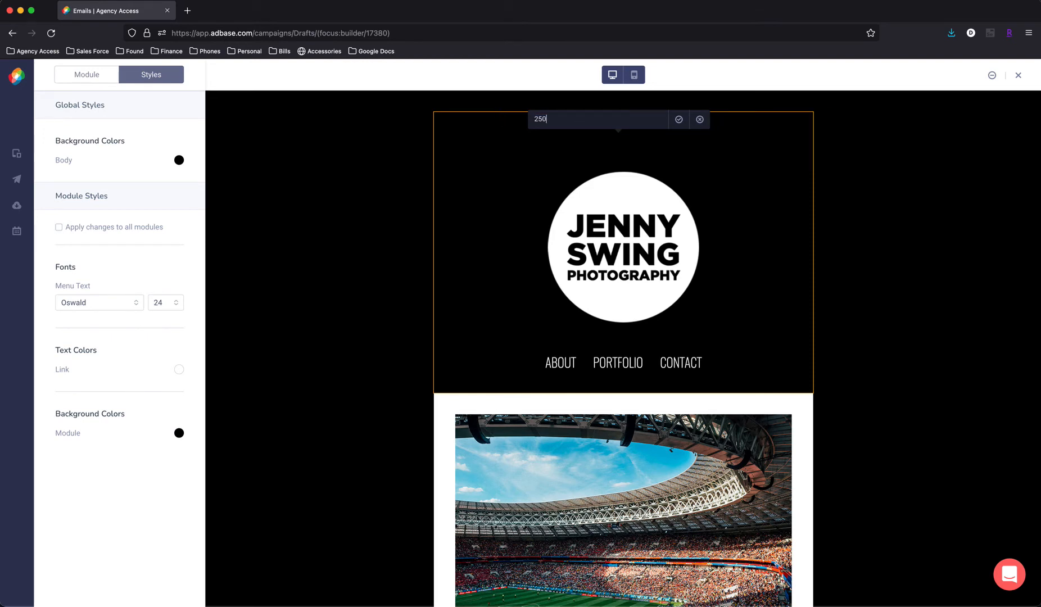
key("Return")
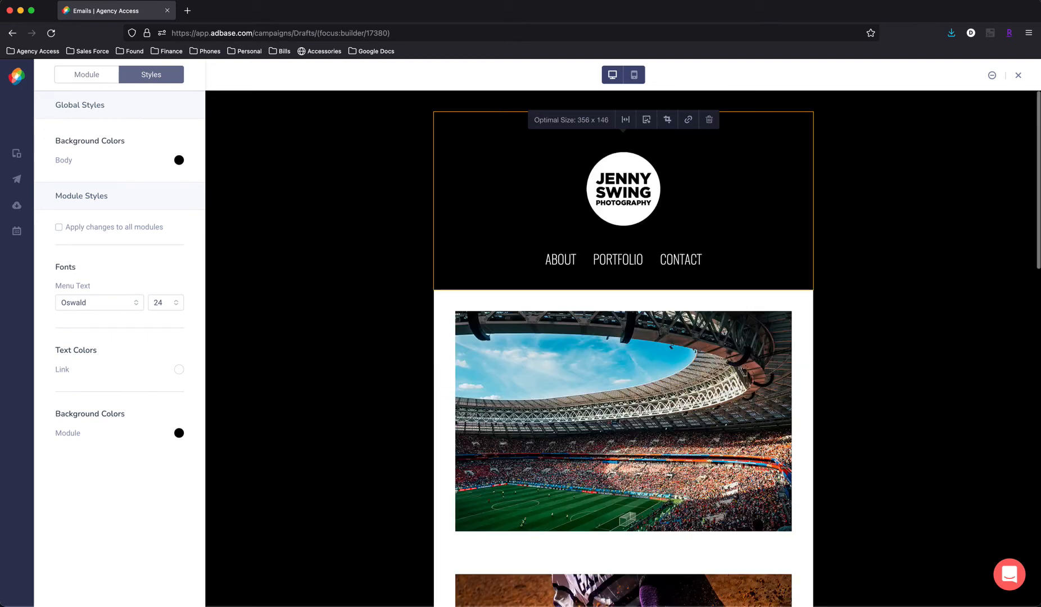
left_click(880, 251)
- Replace the framed stadium image below the header with 1. Luxe-Hero.jpg, using the No Crop option
mouse_move(692, 231)
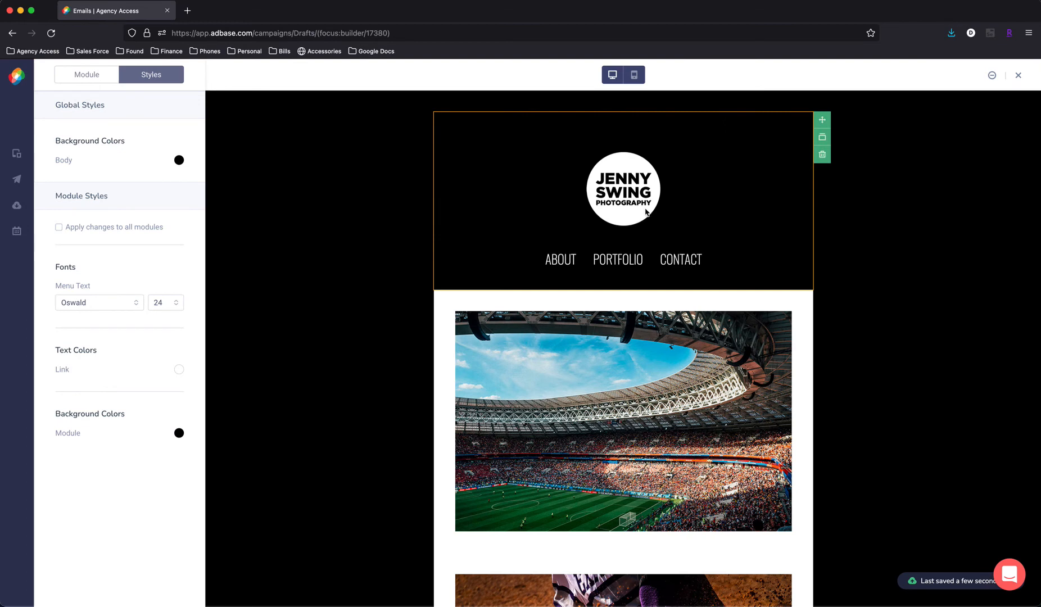
scroll(624, 298, "down", 3)
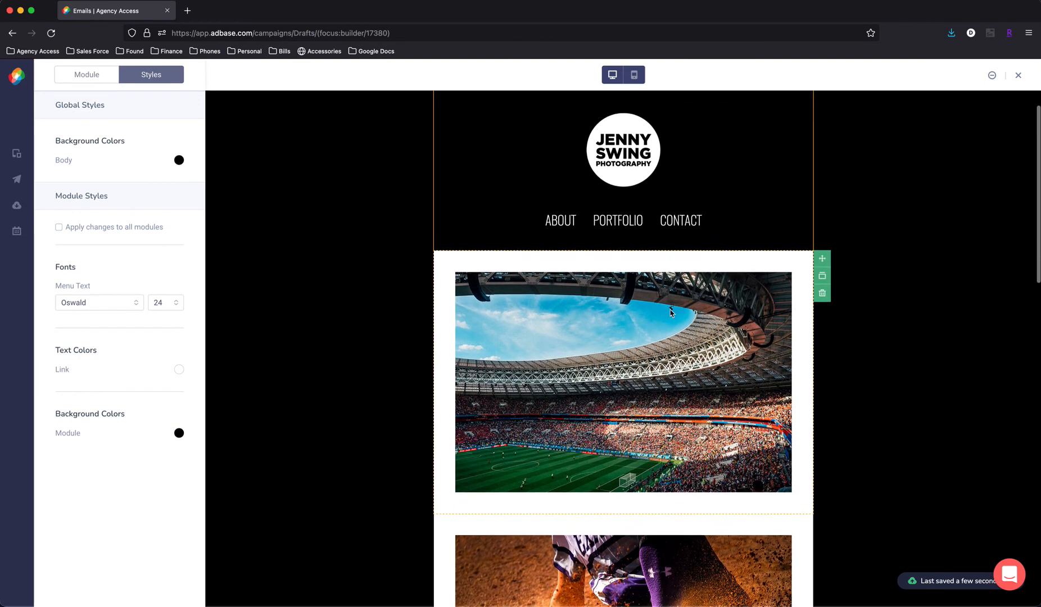
left_click(610, 273)
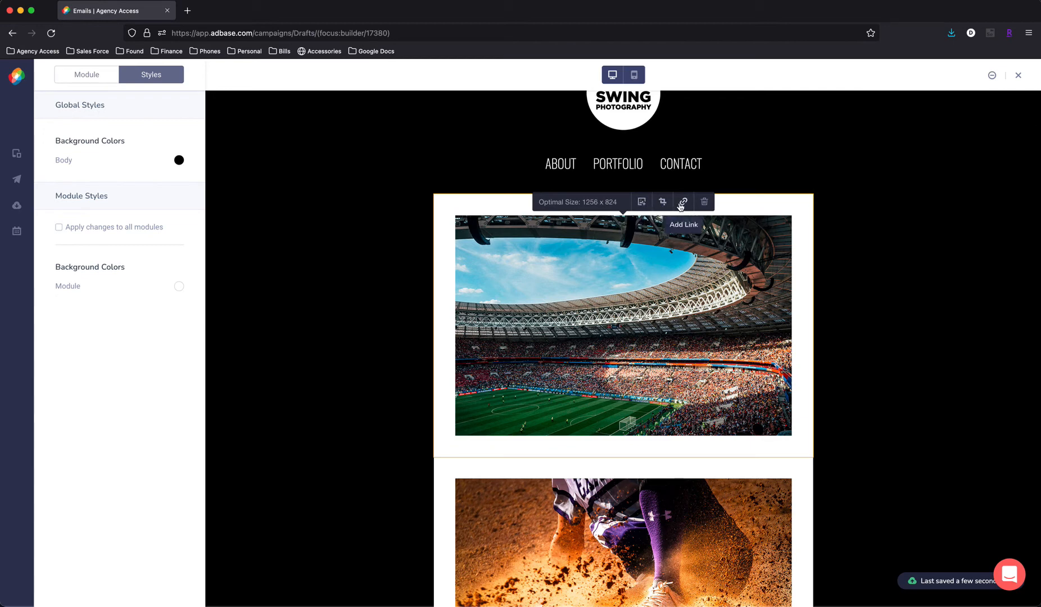
left_click(641, 203)
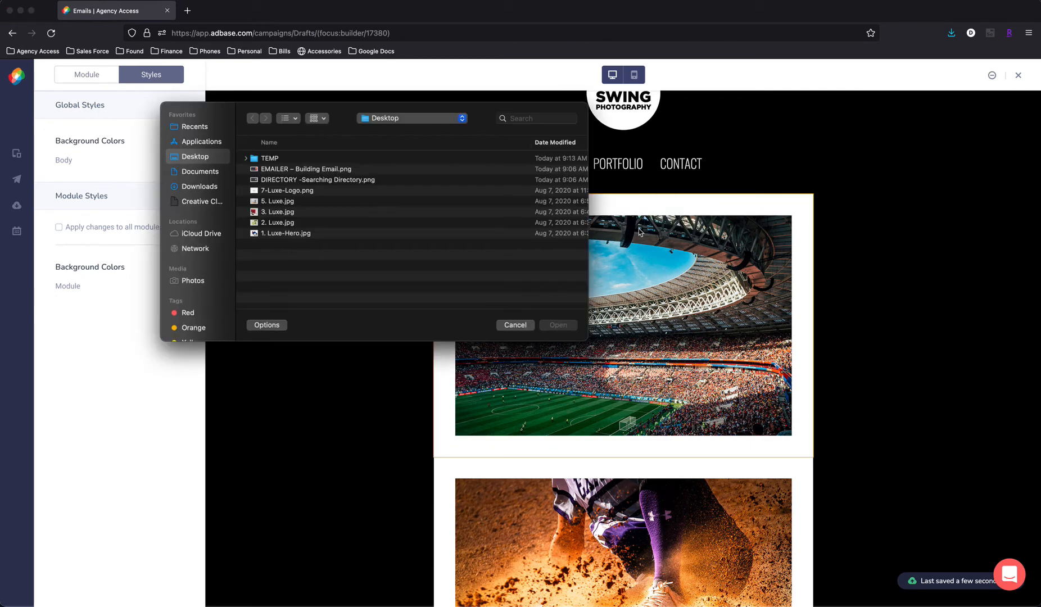
left_click(276, 234)
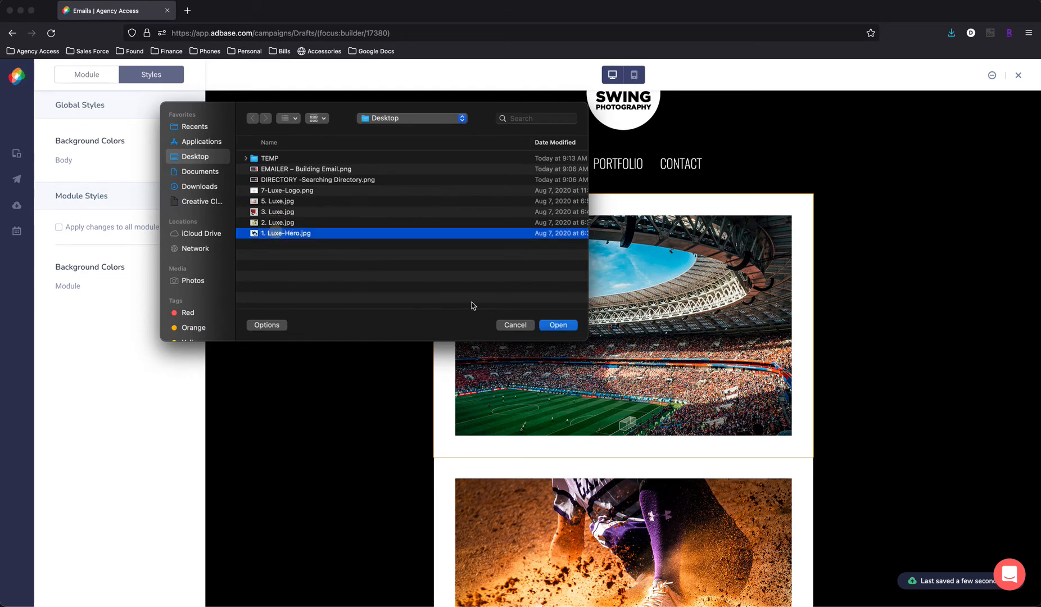
left_click(557, 325)
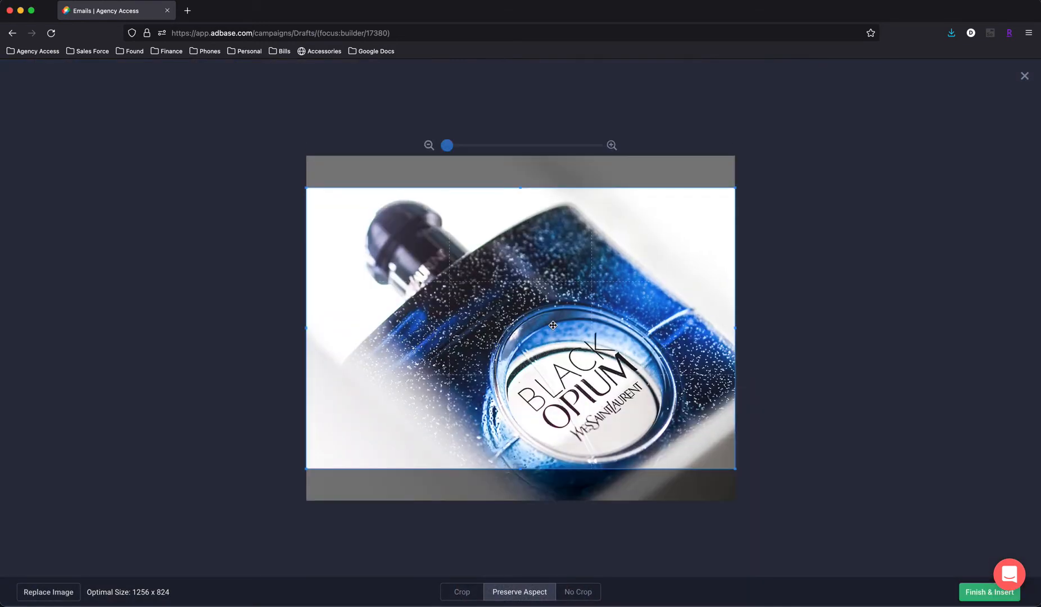
left_click(465, 592)
left_click(508, 592)
left_click(585, 593)
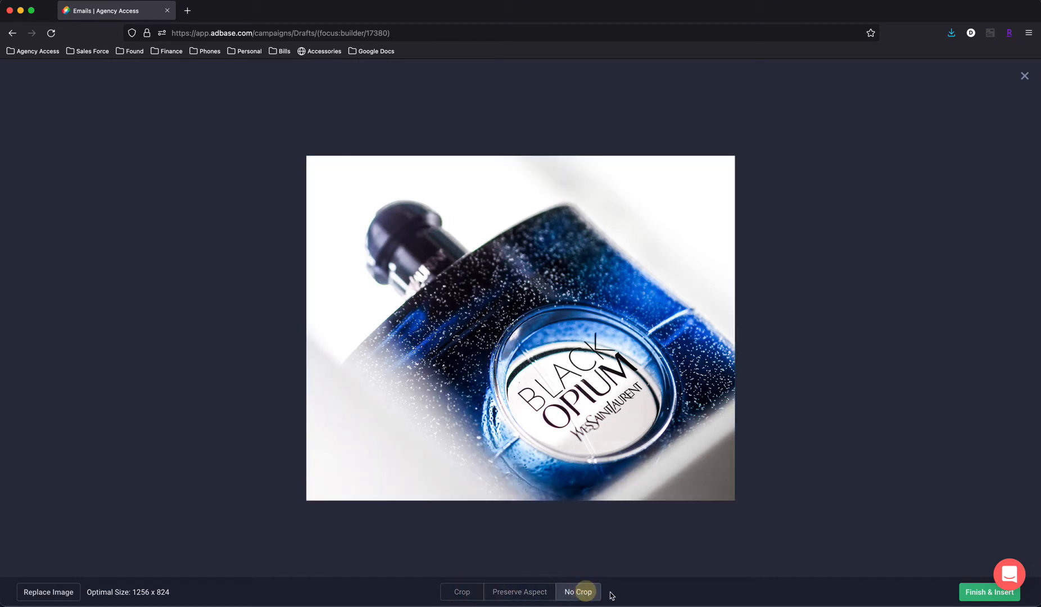
left_click(978, 594)
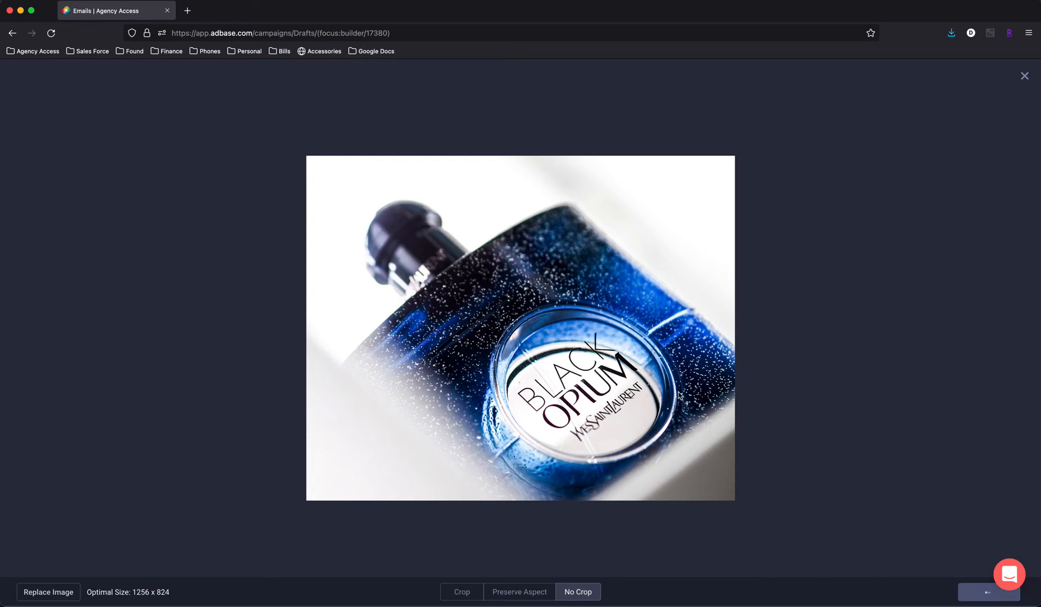
- Remove the large baseball image from the top of the collage module and reduce the leftover spacing above the remaining photos to 6px
scroll(669, 376, "down", 3)
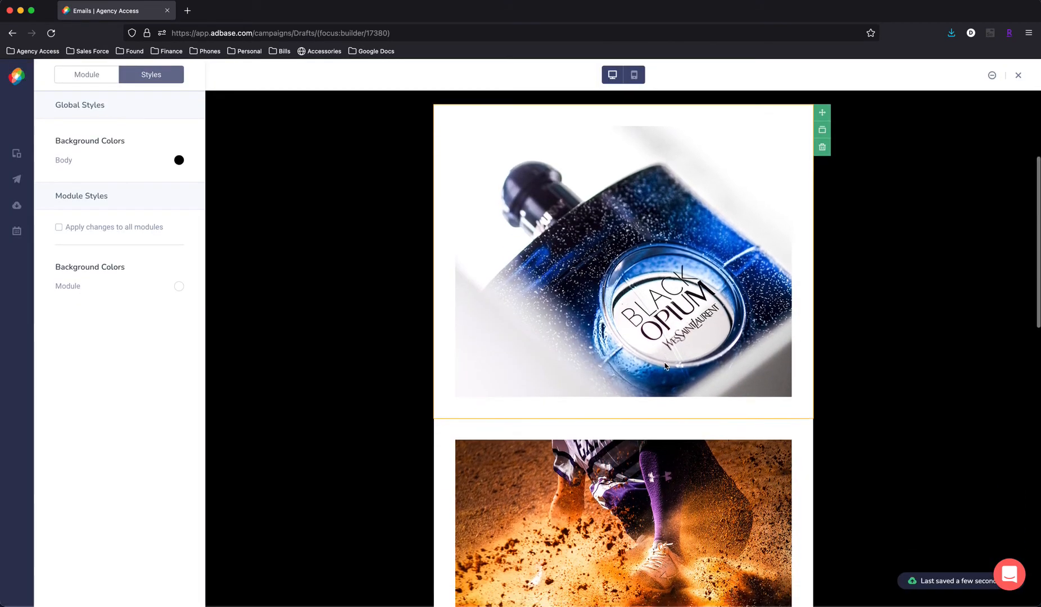
scroll(665, 366, "down", 10)
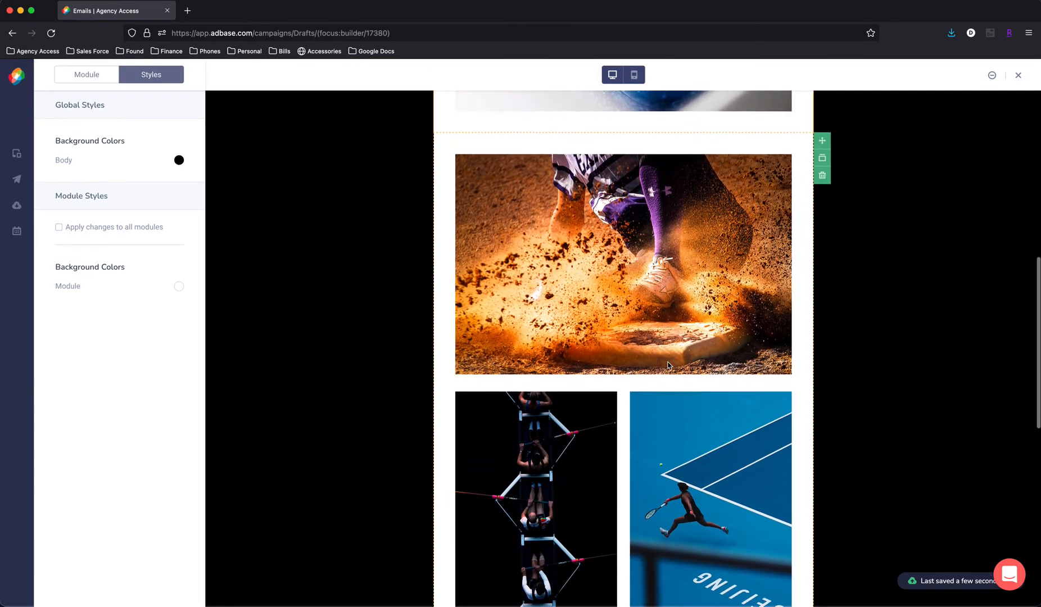
scroll(668, 365, "down", 1)
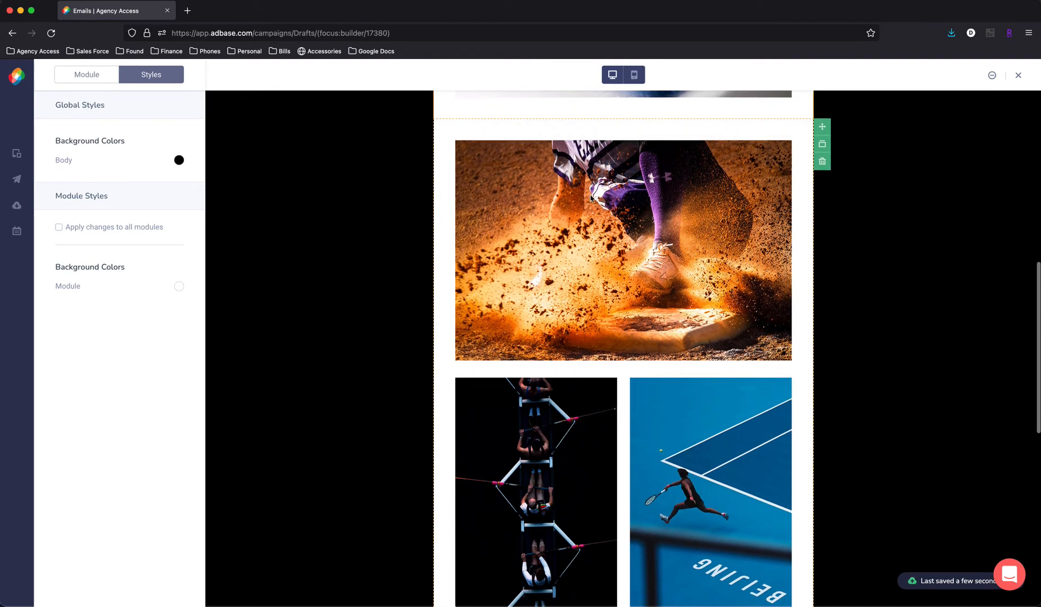
left_click(592, 198)
scroll(556, 317, "down", 10)
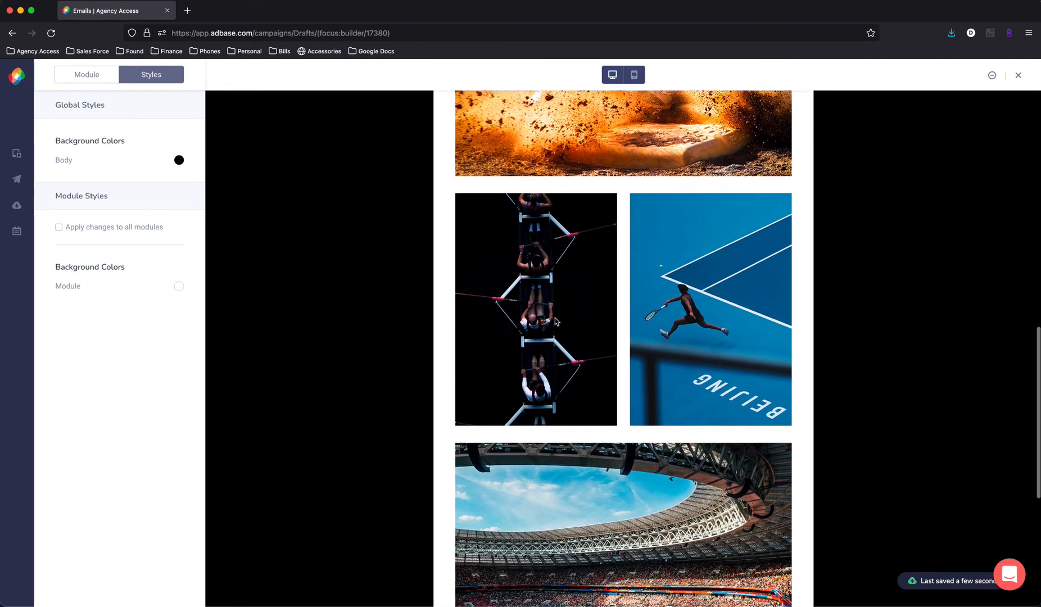
scroll(556, 322, "up", 13)
left_click(655, 274)
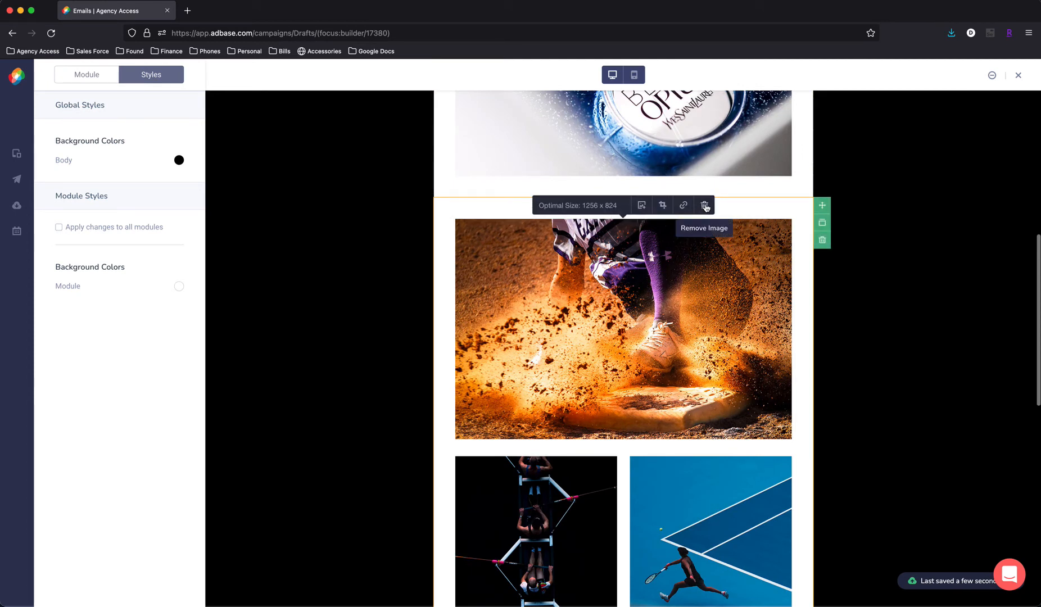
left_click(705, 206)
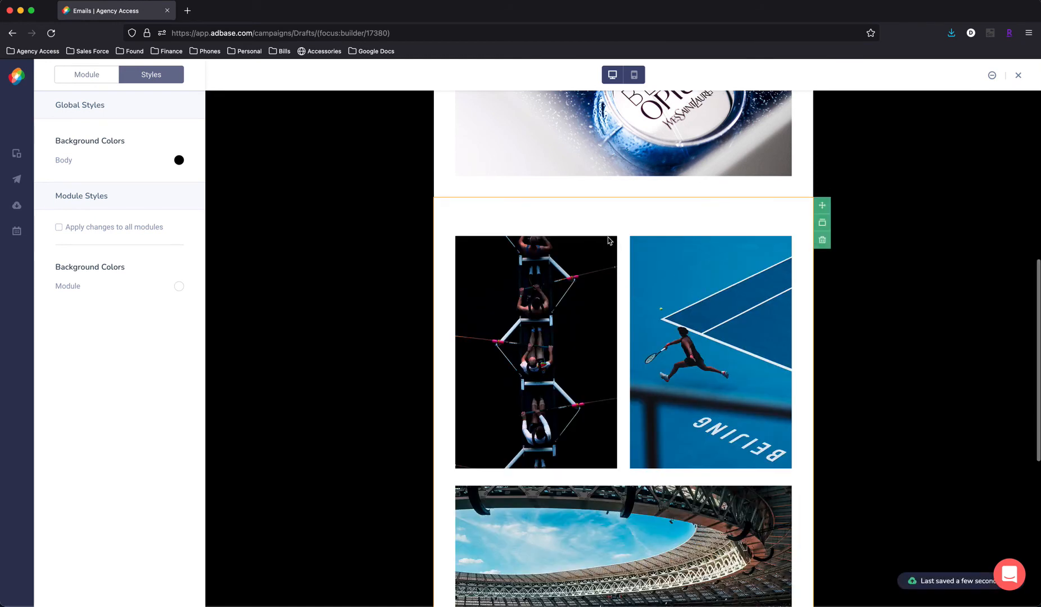
scroll(608, 241, "up", 2)
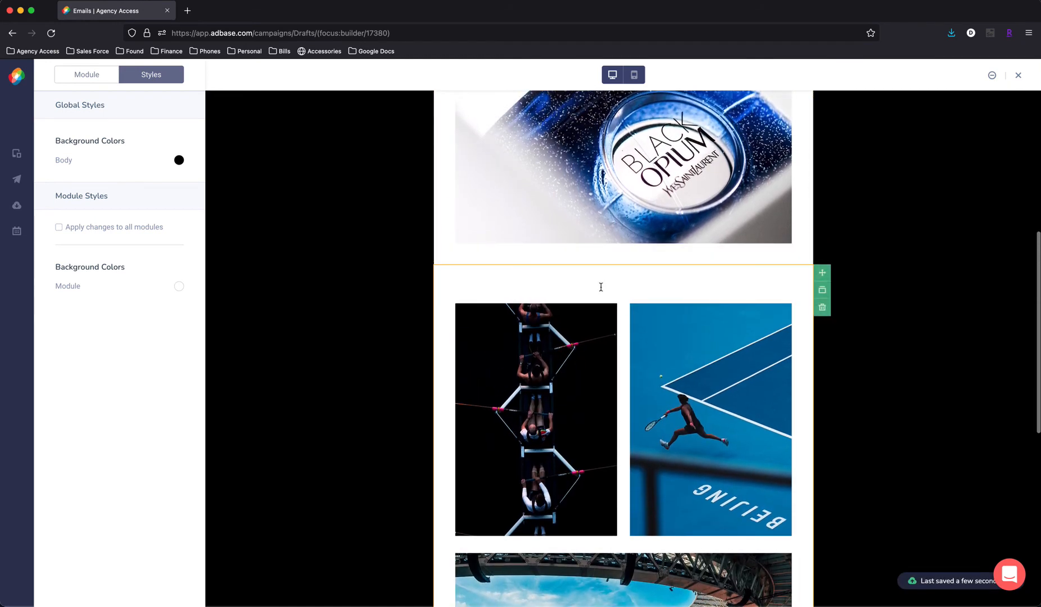
left_click_drag(601, 287, 602, 251)
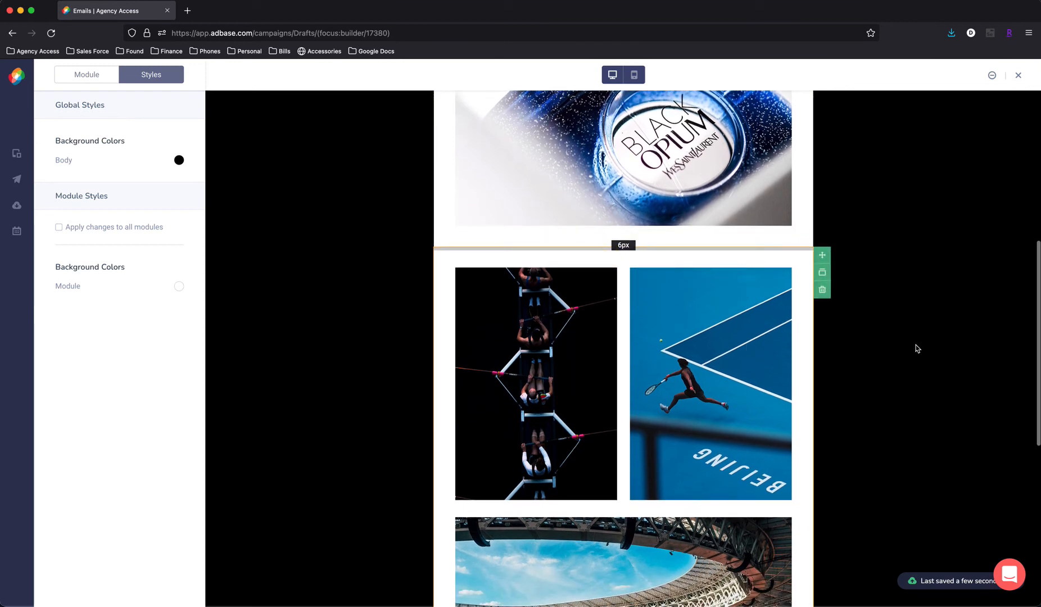
- Replace the collage's rowers photo with 2. Luxe.jpg, preserving the aspect and shifting the crop to frame the whole perfume bottle
scroll(802, 406, "down", 1)
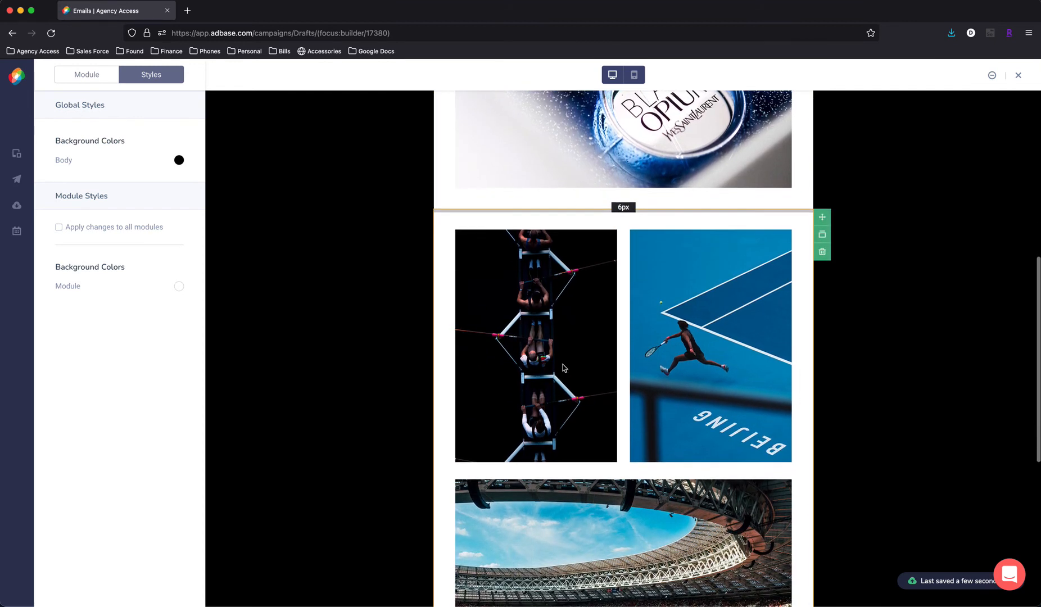
left_click(550, 349)
left_click(554, 222)
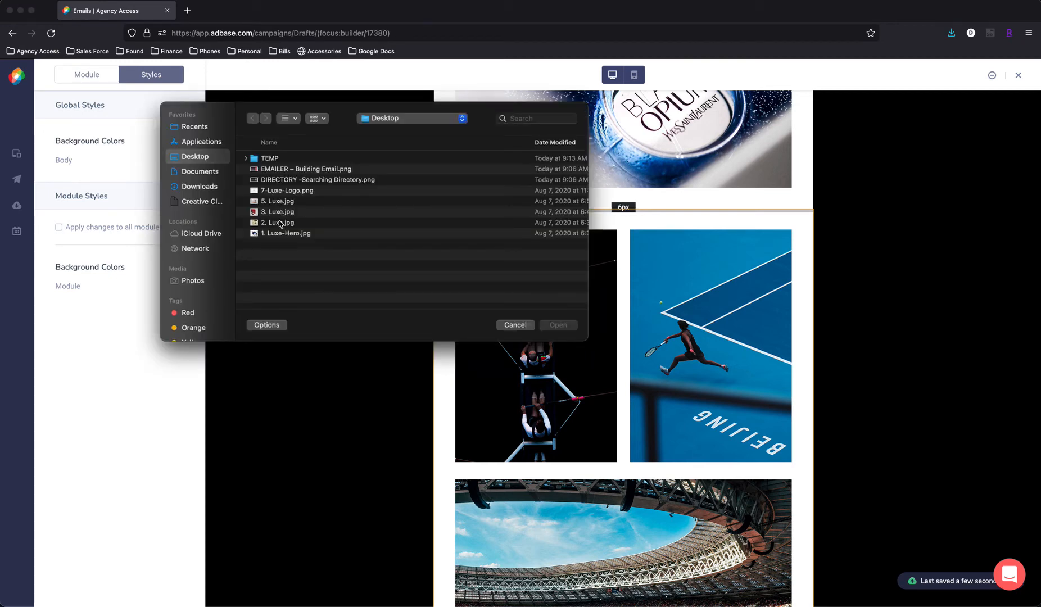
left_click(280, 222)
left_click(559, 325)
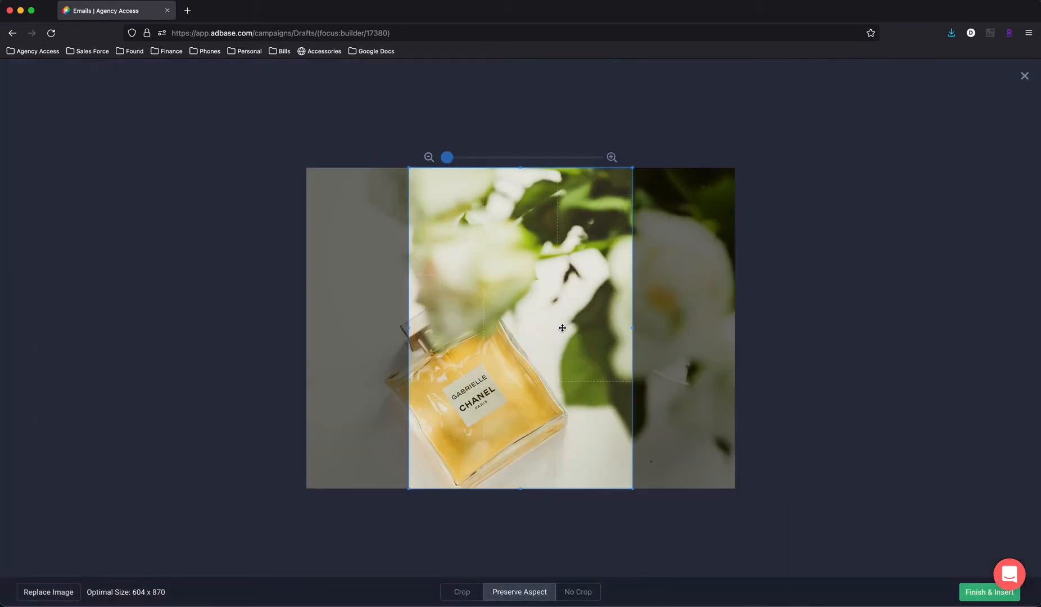
left_click_drag(562, 328, 525, 328)
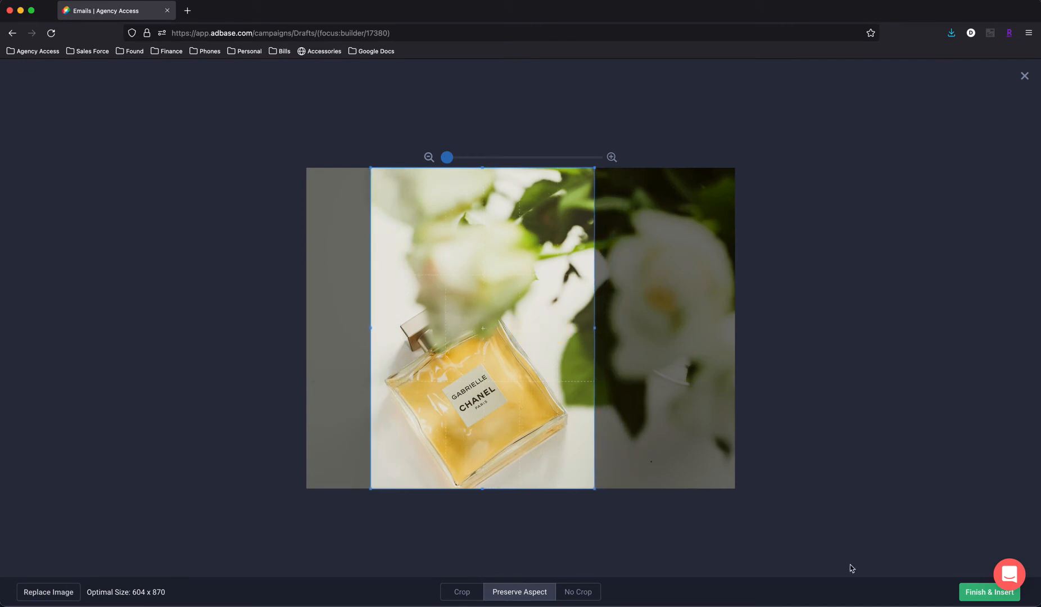
left_click(993, 595)
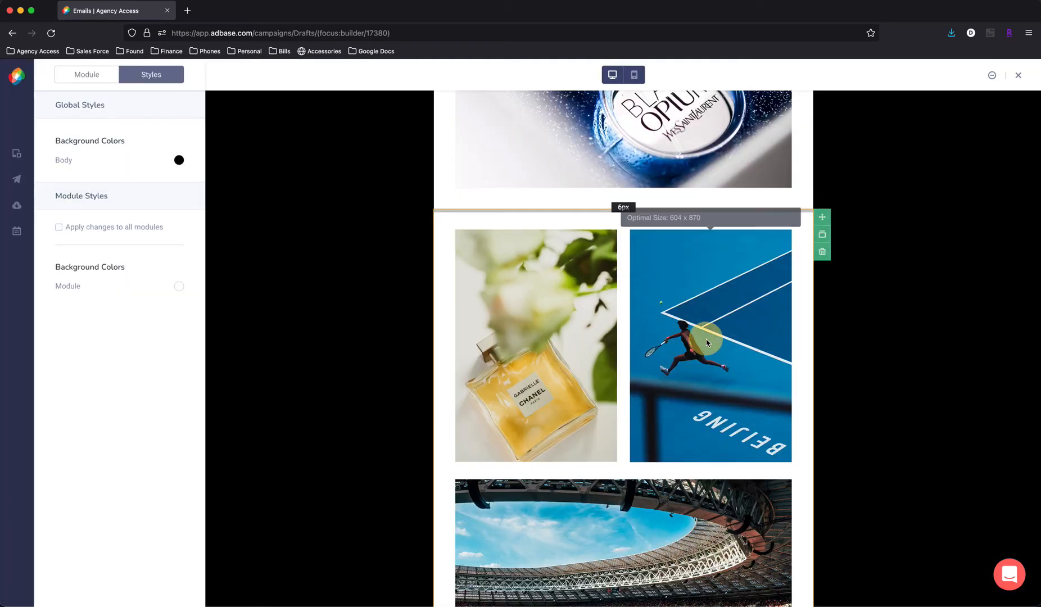
- Replace the collage's tennis player photo with 3. Luxe.jpg, preserving the aspect and shifting the crop to include the whole perfume bottle
left_click(734, 219)
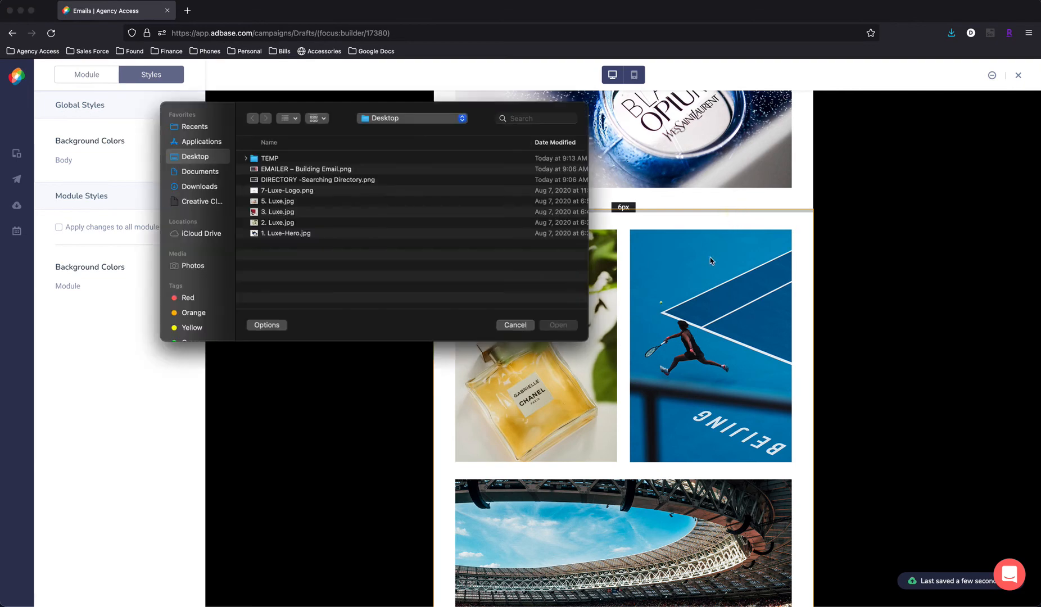
left_click(281, 212)
left_click(557, 325)
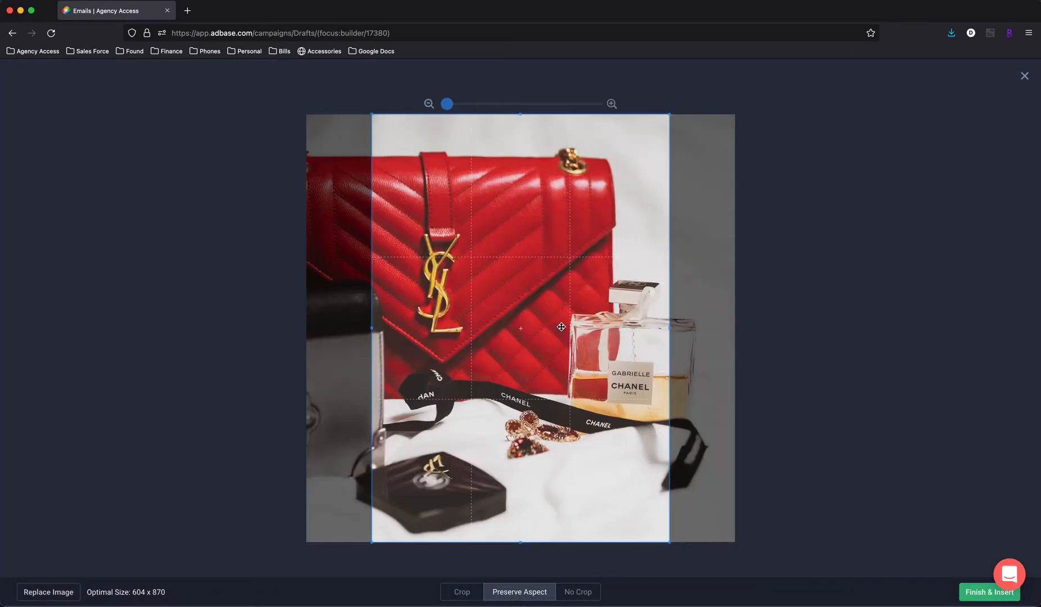
left_click_drag(565, 335, 600, 335)
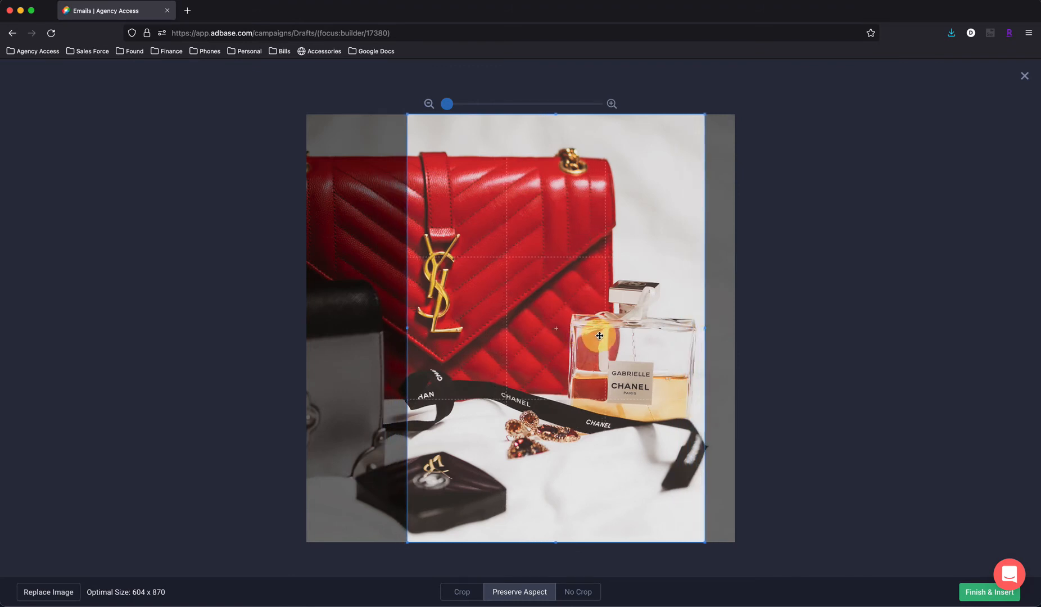
left_click(971, 597)
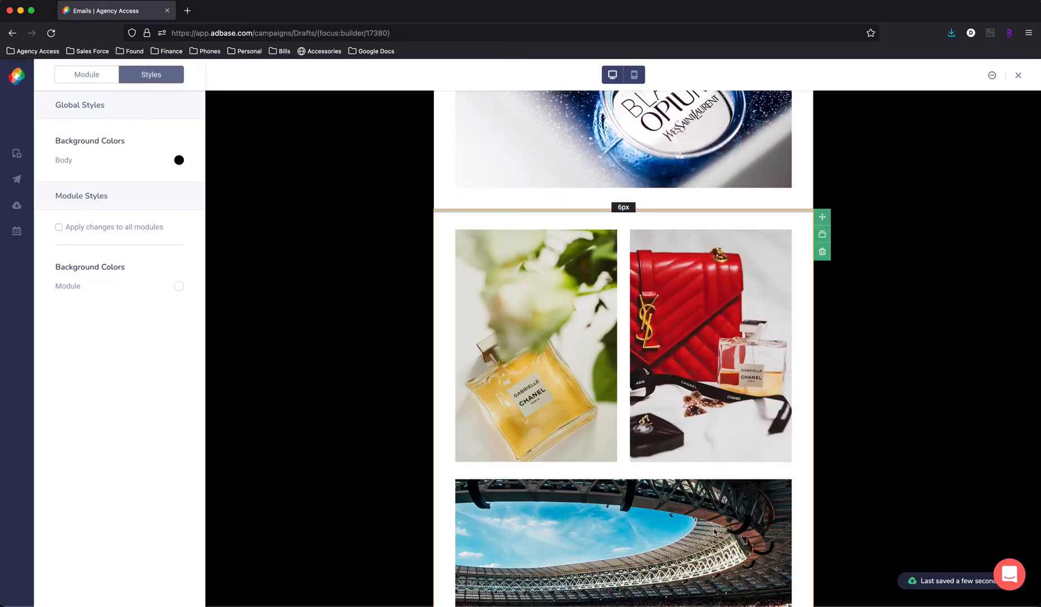
- Replace the stadium photo at the bottom of the collage with 5. Luxe.jpg, using the Preserve Aspect option
scroll(664, 495, "down", 2)
left_click(619, 465)
left_click(642, 391)
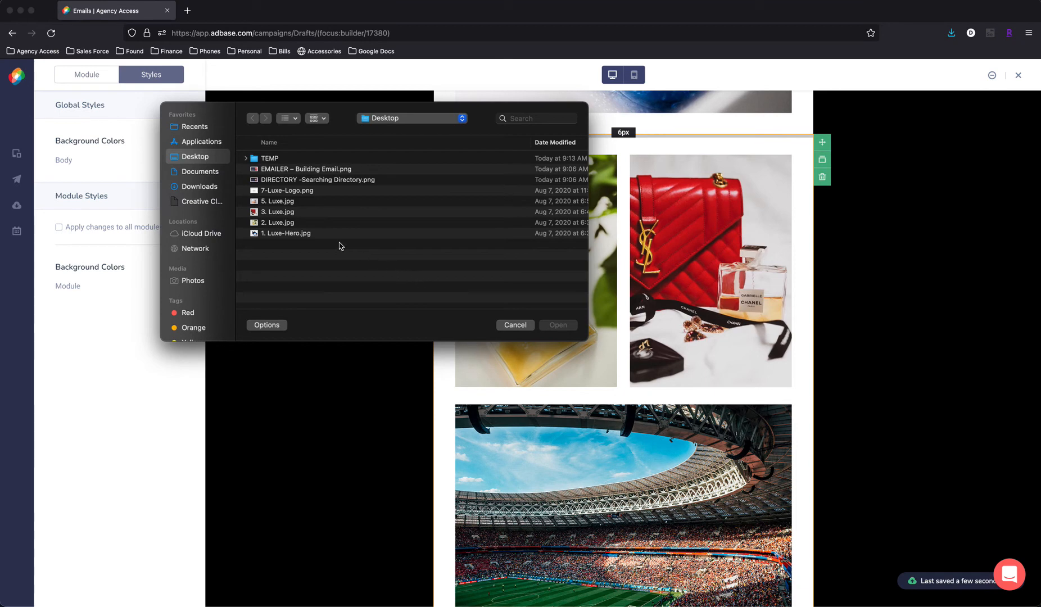
left_click(285, 202)
left_click(557, 326)
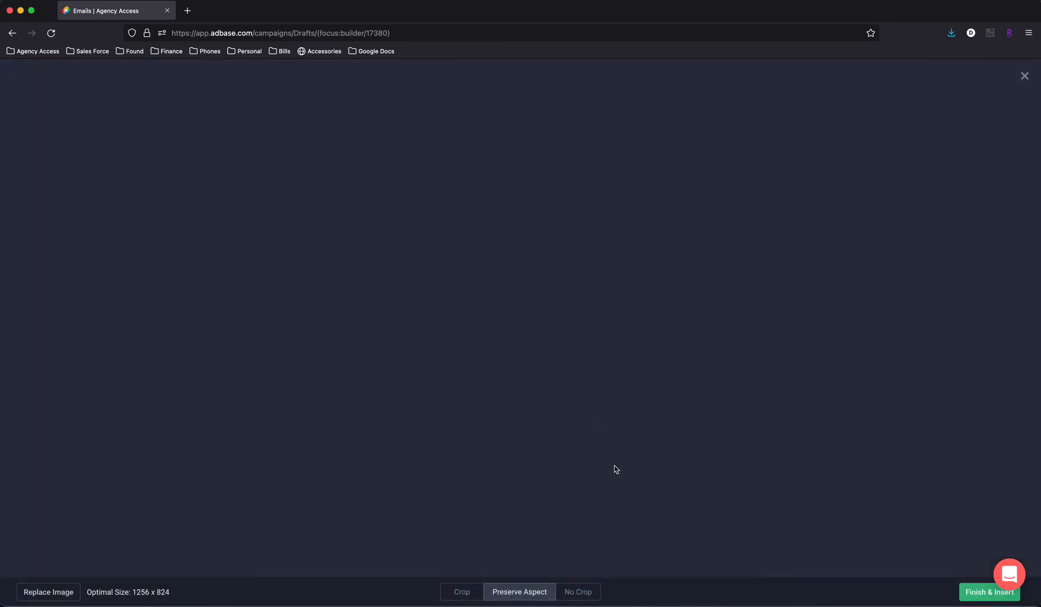
left_click(978, 594)
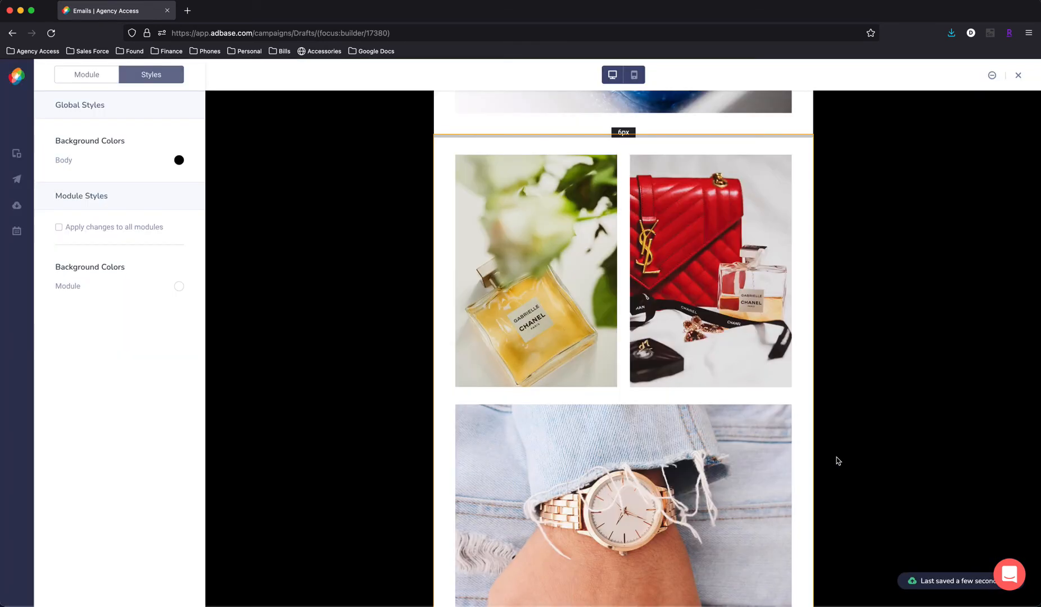
- Link the Black Opium hero image to the photographer's website URL and copy that address for reuse
scroll(836, 457, "up", 10)
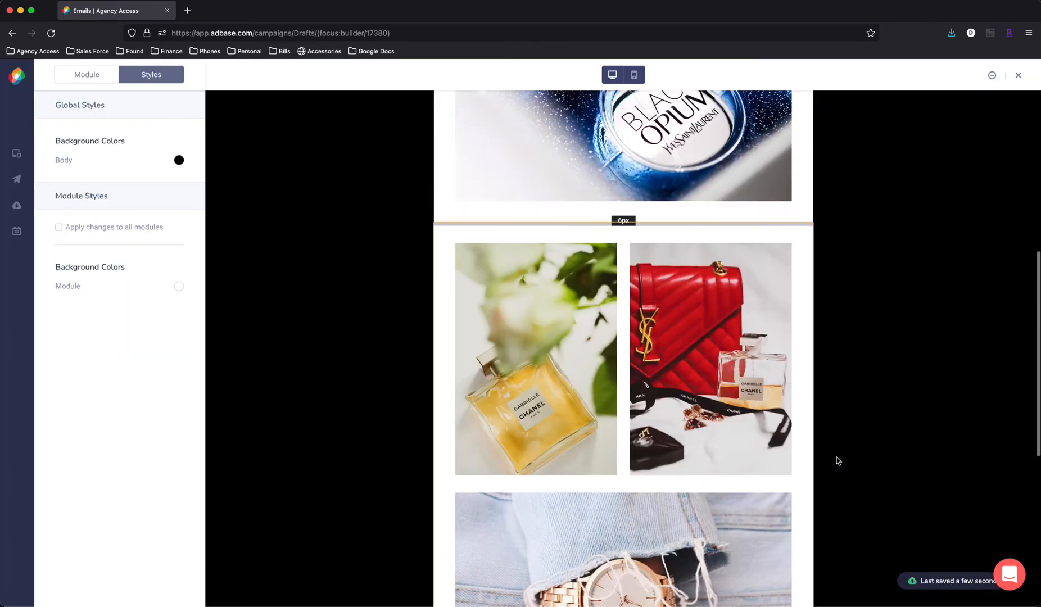
left_click(633, 325)
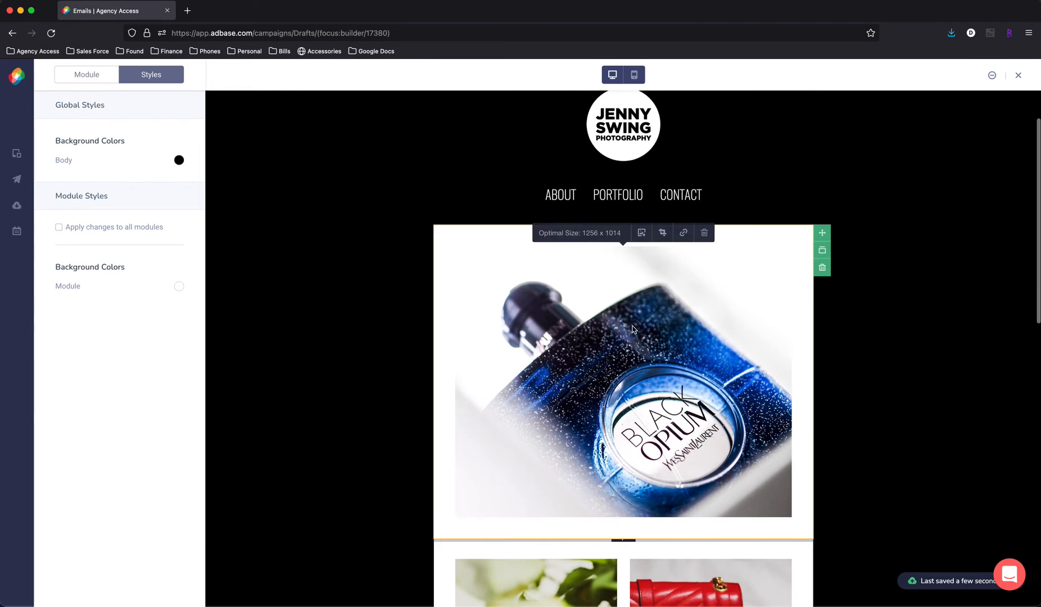
left_click(684, 233)
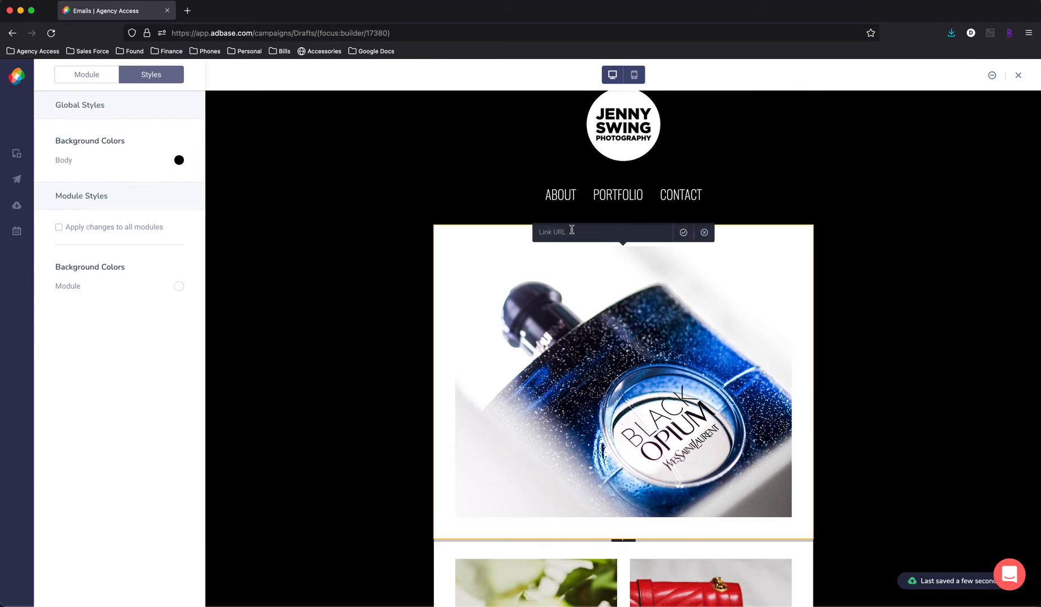
type("www.jennyswing.com")
left_click_drag(610, 233, 541, 233)
key("cmd+c")
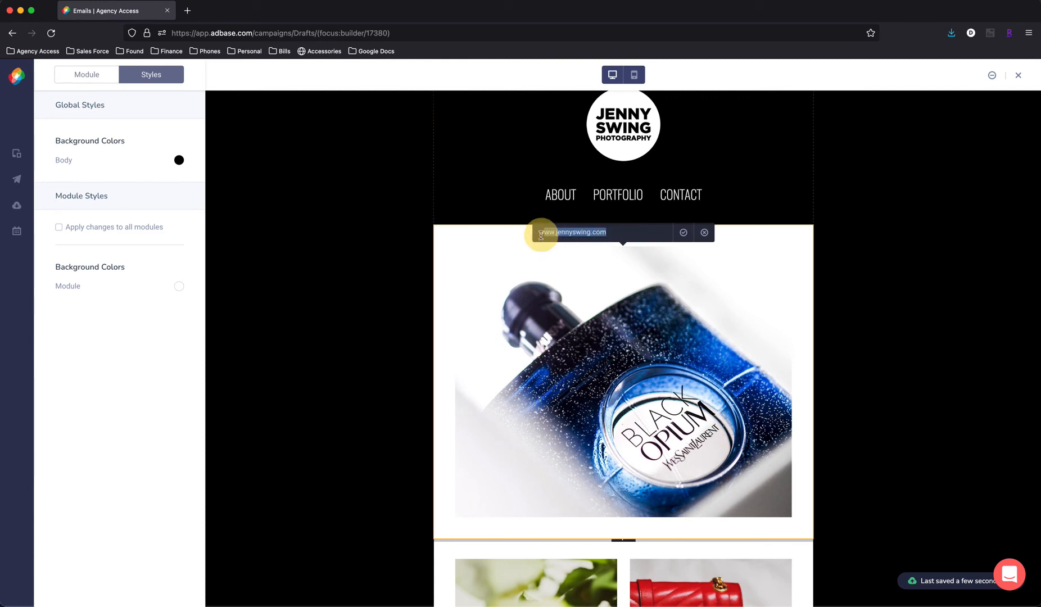
left_click(683, 232)
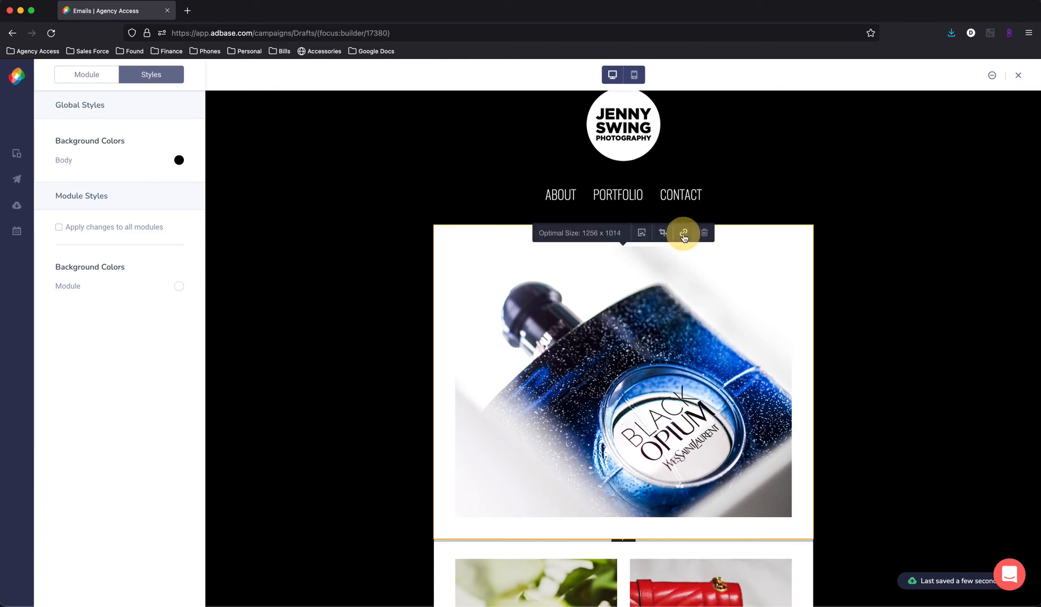
- Link the collage's yellow perfume bottle photo to the copied photographer's website URL
scroll(689, 348, "down", 3)
scroll(691, 377, "down", 2)
left_click(577, 393)
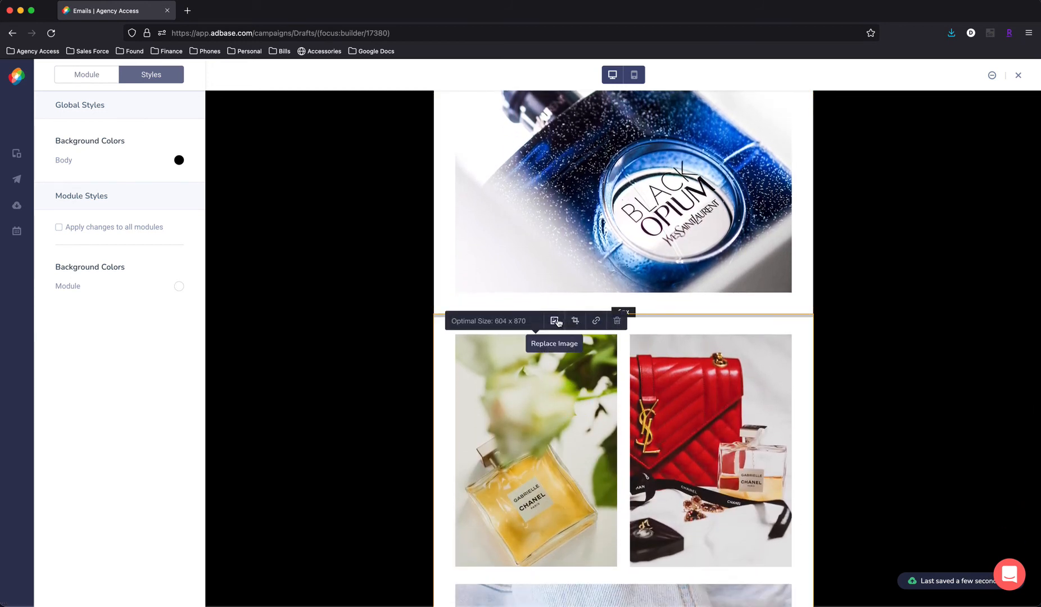
left_click(596, 321)
key("cmd+v")
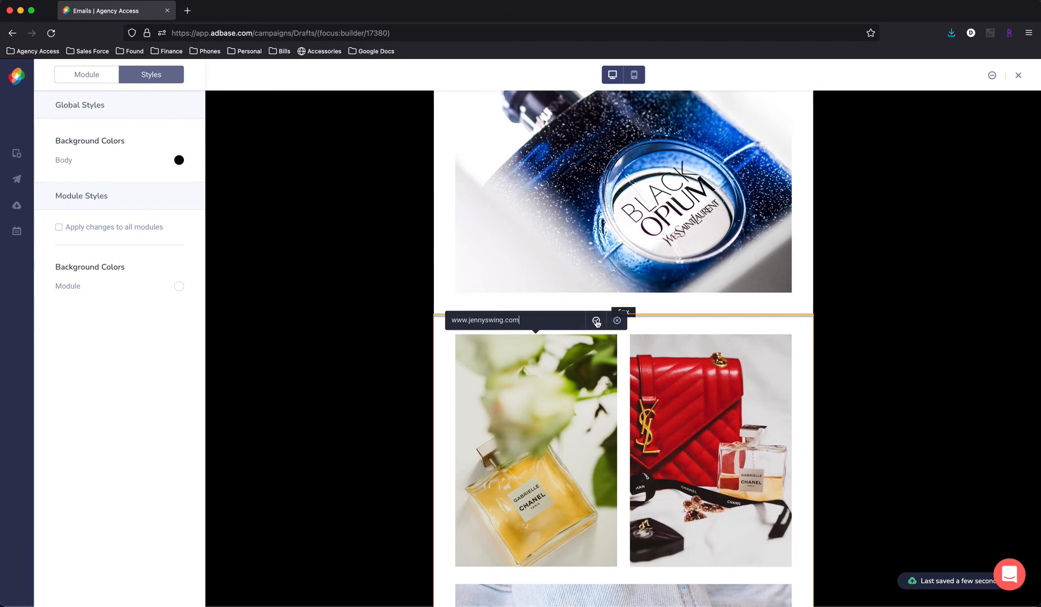
left_click(596, 321)
- Link the collage's red handbag photo to the same photographer's website URL
left_click(759, 337)
left_click(771, 321)
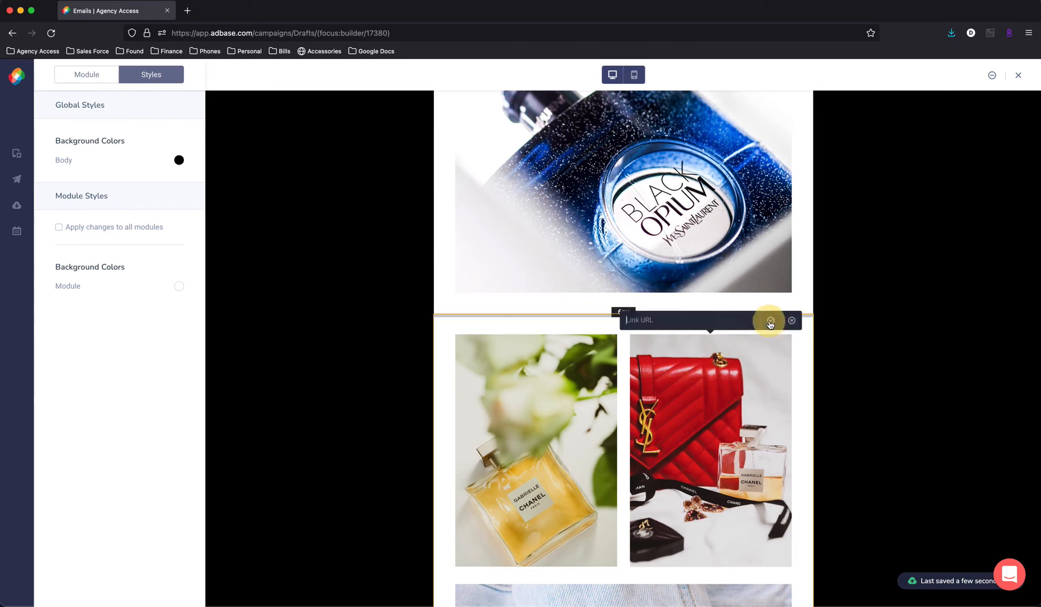
key("cmd+v")
left_click(772, 321)
- Link the wristwatch photo at the bottom of the collage to the photographer's website URL
scroll(773, 321, "down", 4)
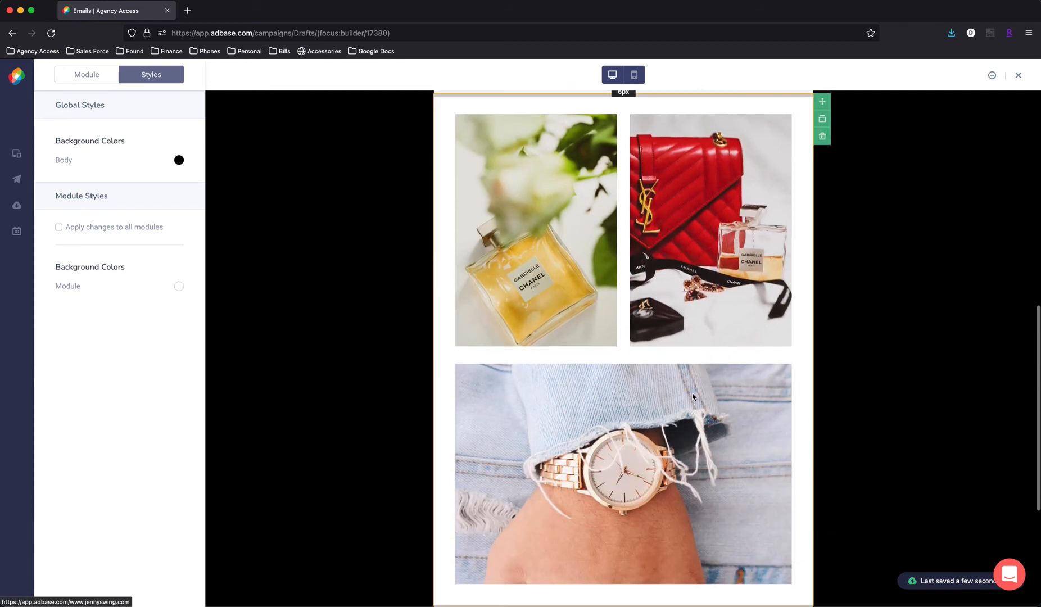
left_click(727, 374)
left_click(684, 350)
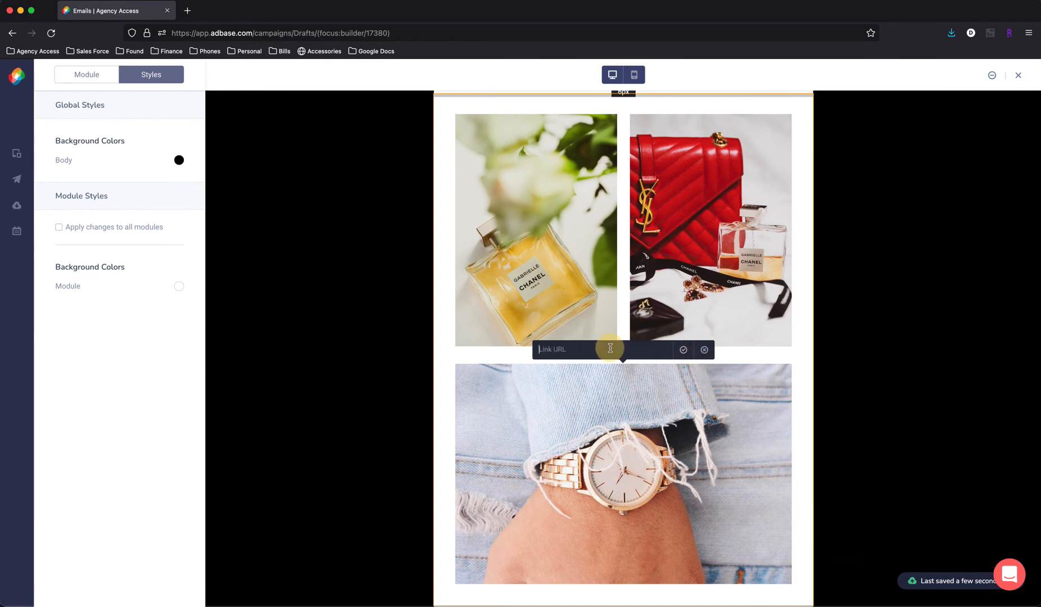
key("cmd+v")
left_click(684, 351)
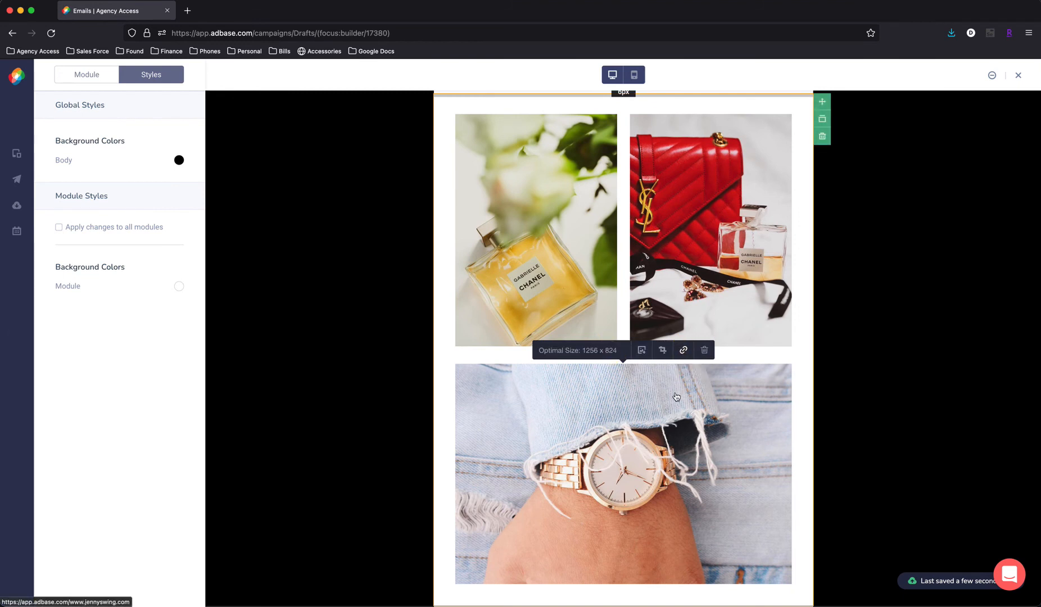
left_click(898, 468)
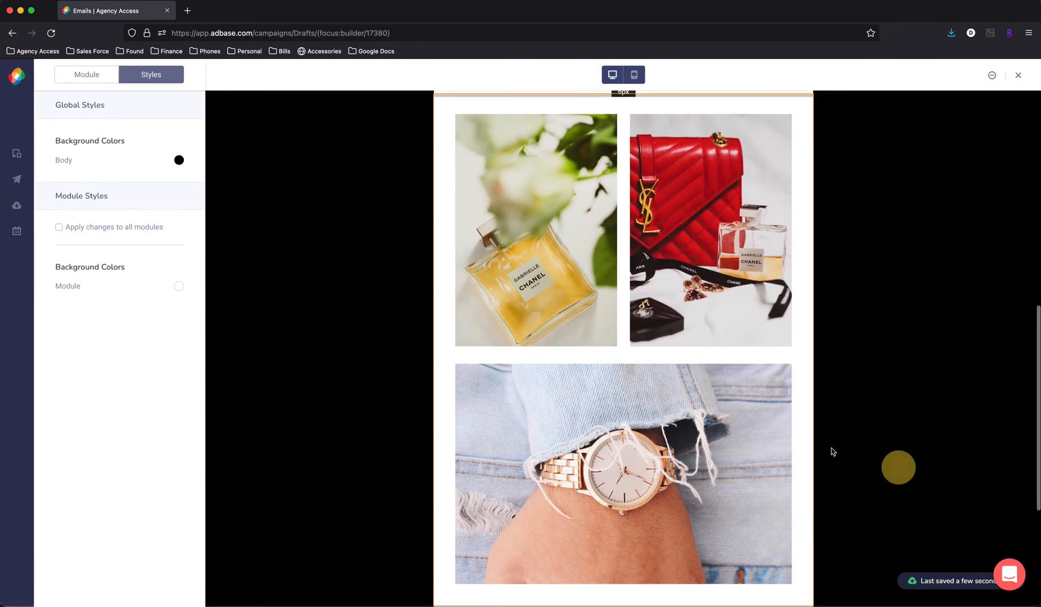
- Set the background color of the Black Opium hero module to black (000000)
scroll(787, 447, "up", 10)
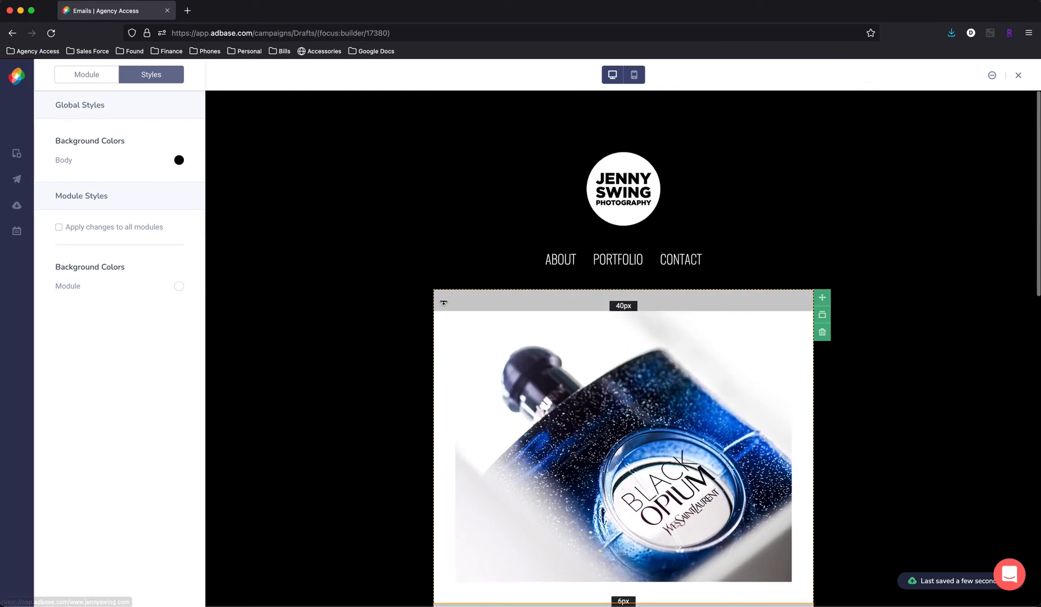
left_click(441, 326)
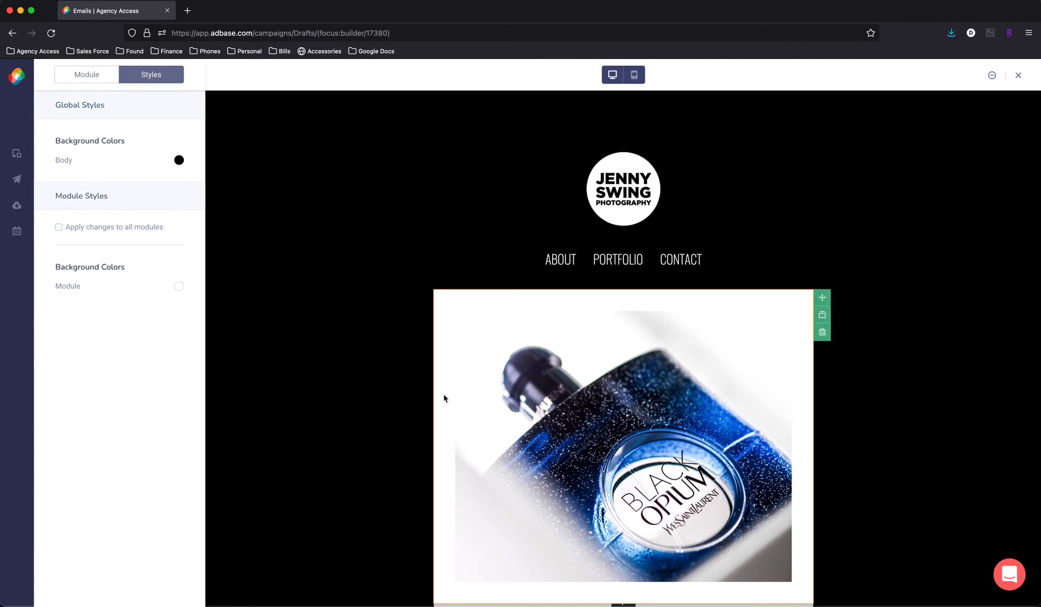
left_click(179, 287)
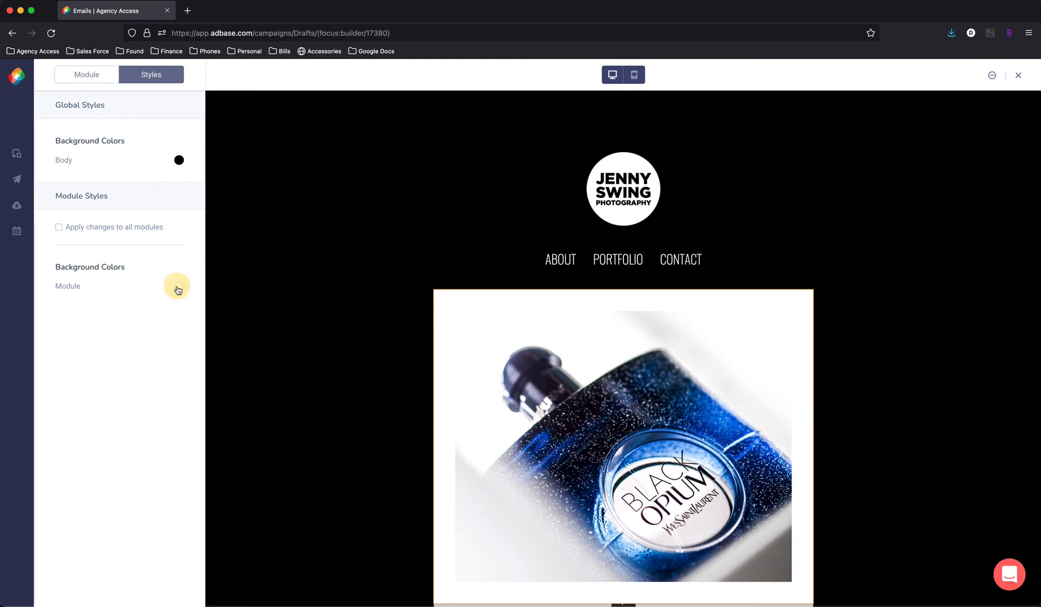
left_click(111, 410)
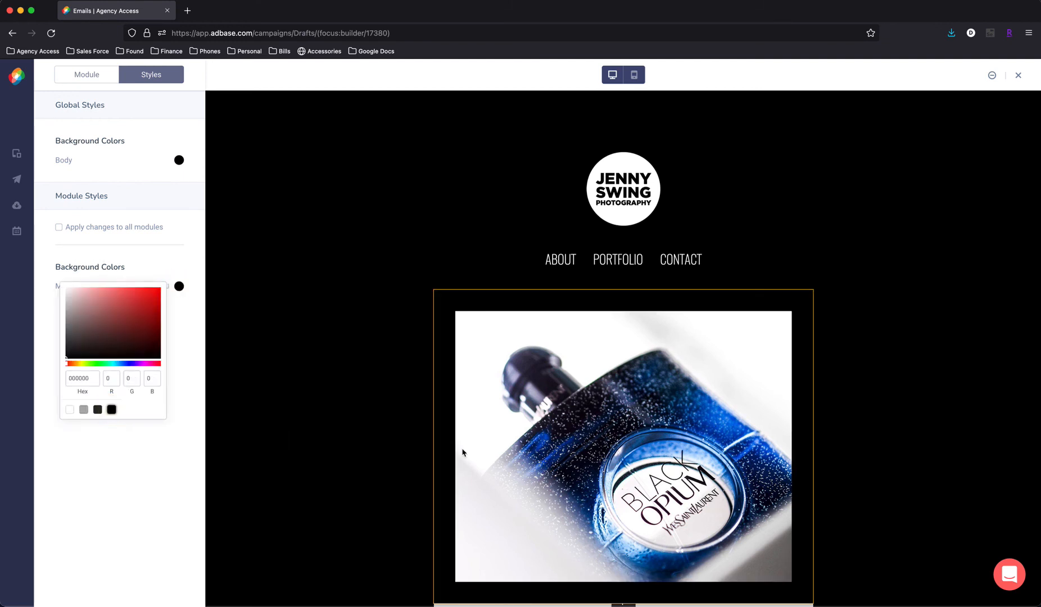
left_click(932, 394)
- Set the background color of the three-photo collage module to black (000000)
scroll(936, 397, "down", 2)
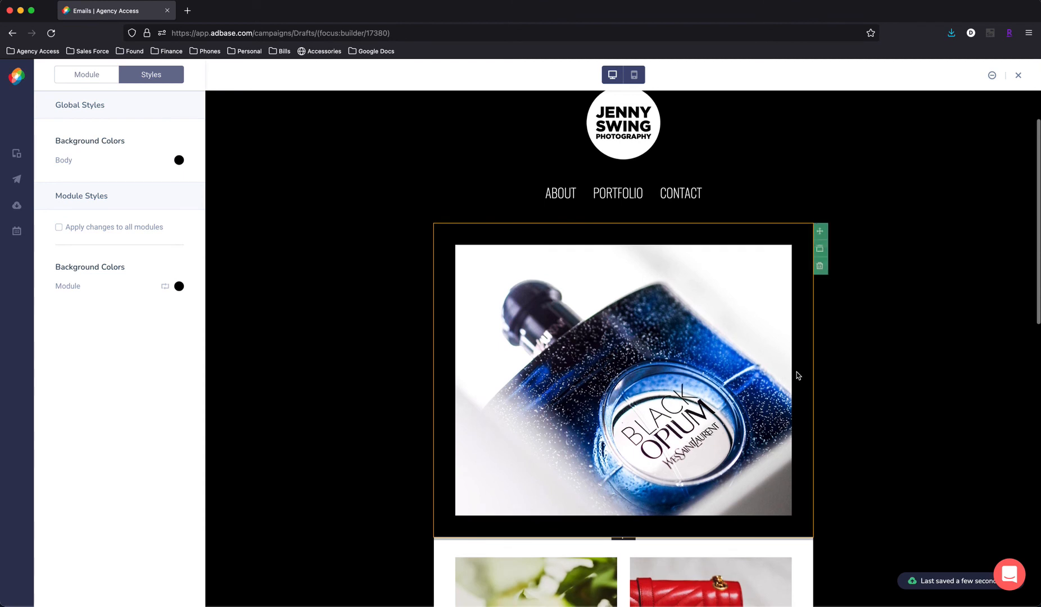
scroll(809, 372, "down", 4)
scroll(557, 320, "down", 3)
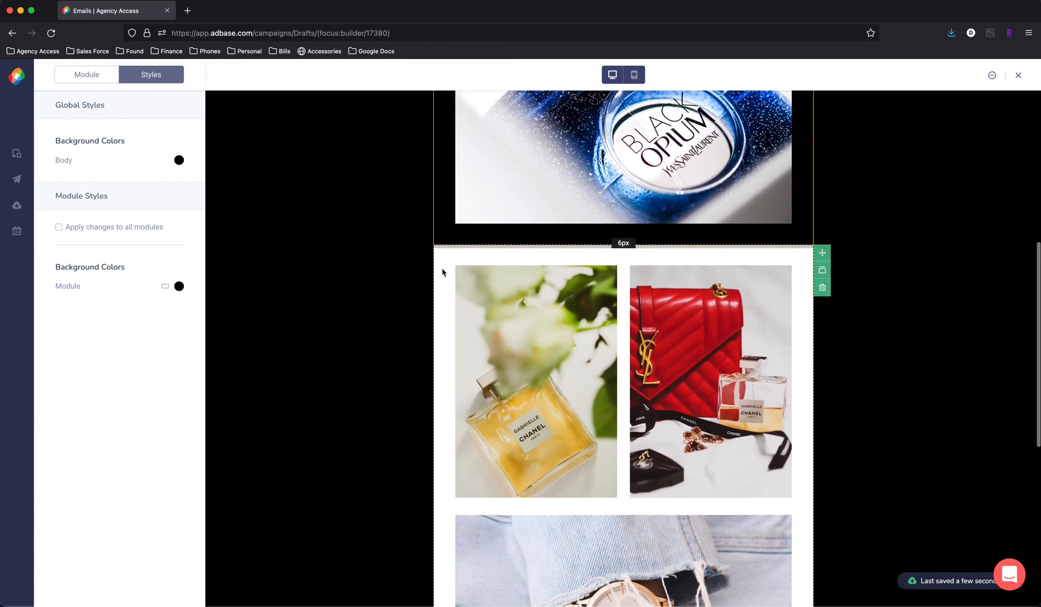
left_click(179, 287)
left_click(111, 409)
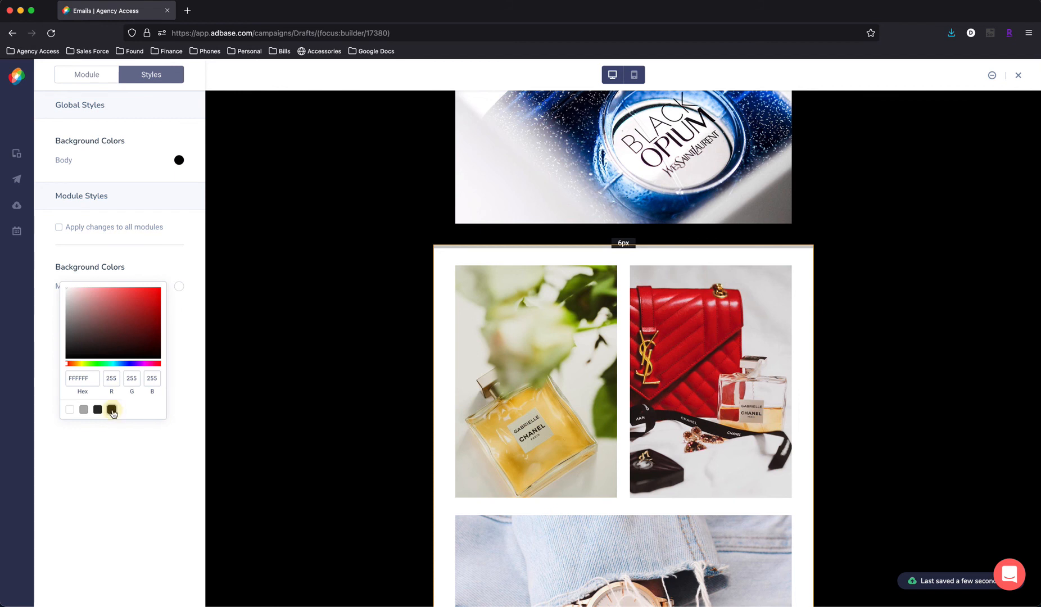
left_click(267, 397)
- Reduce the spacing above the collage photos to 1px and close up the gap below the hero image
scroll(894, 370, "down", 6)
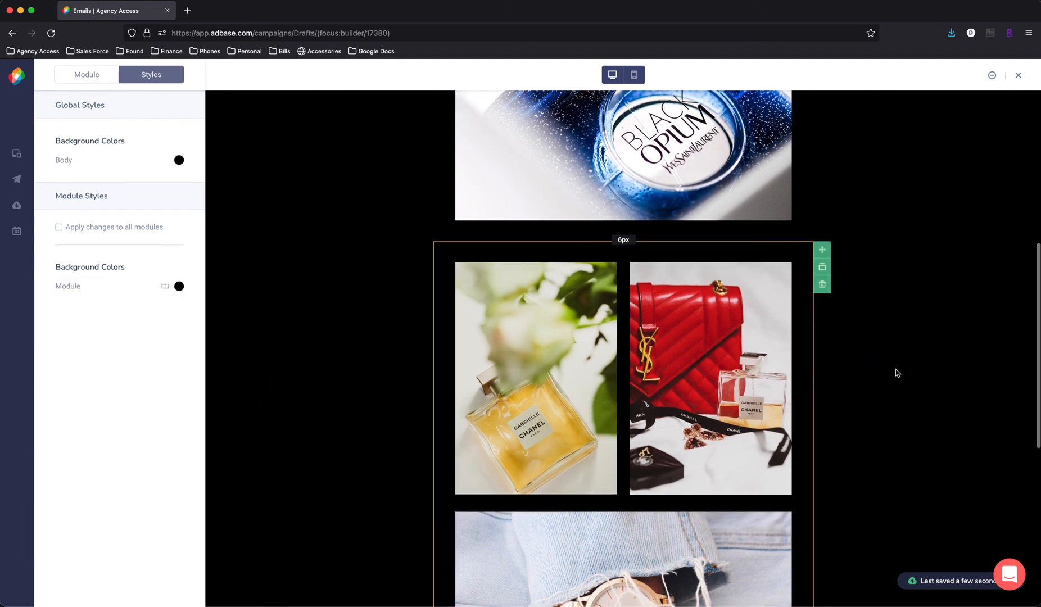
scroll(895, 372, "up", 7)
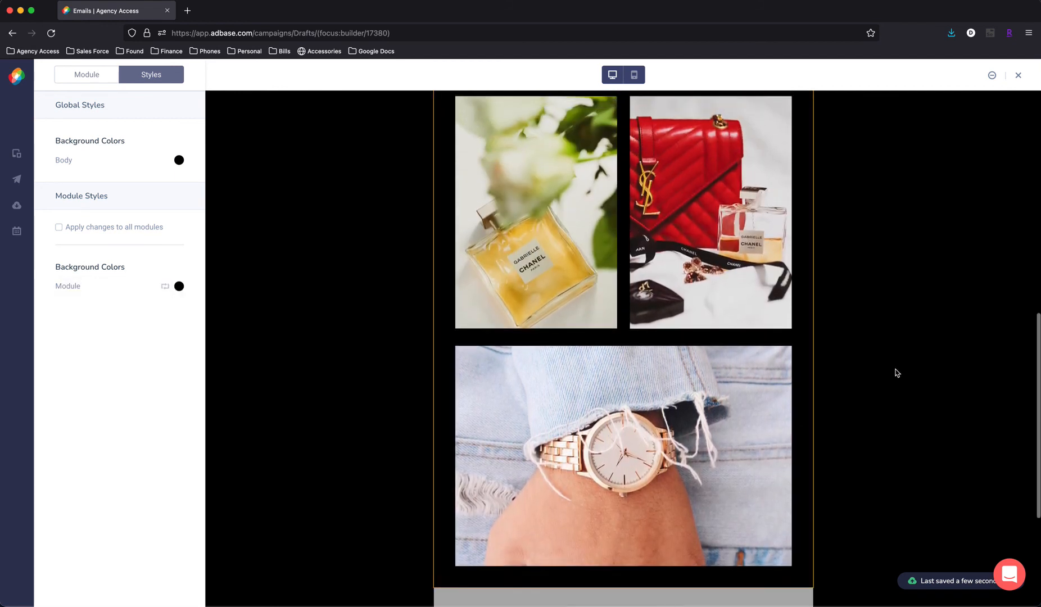
left_click_drag(640, 279, 643, 268)
left_click(685, 272)
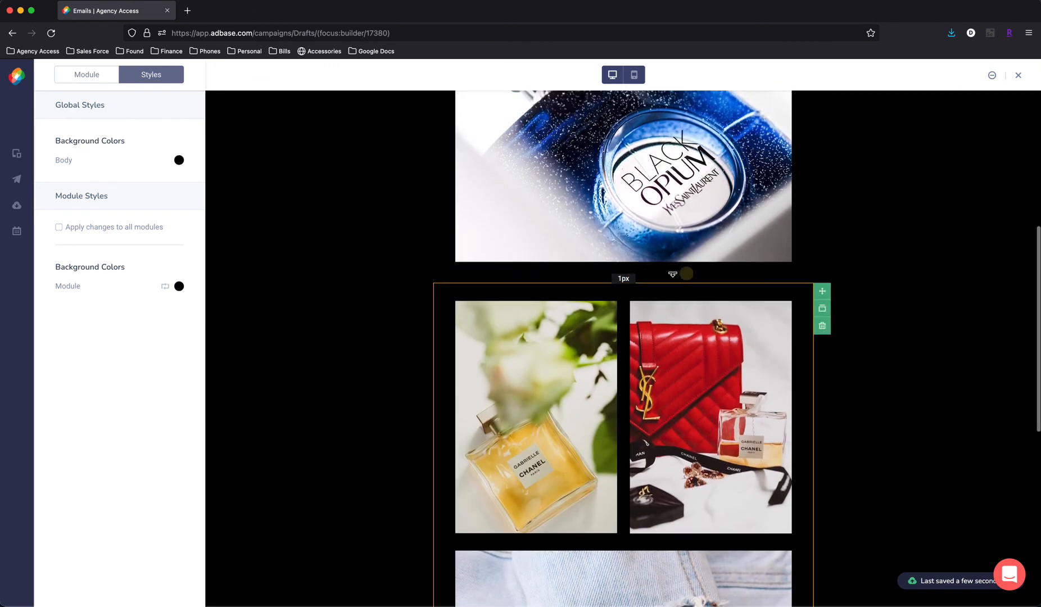
left_click(559, 273)
left_click_drag(559, 276, 559, 260)
left_click(982, 333)
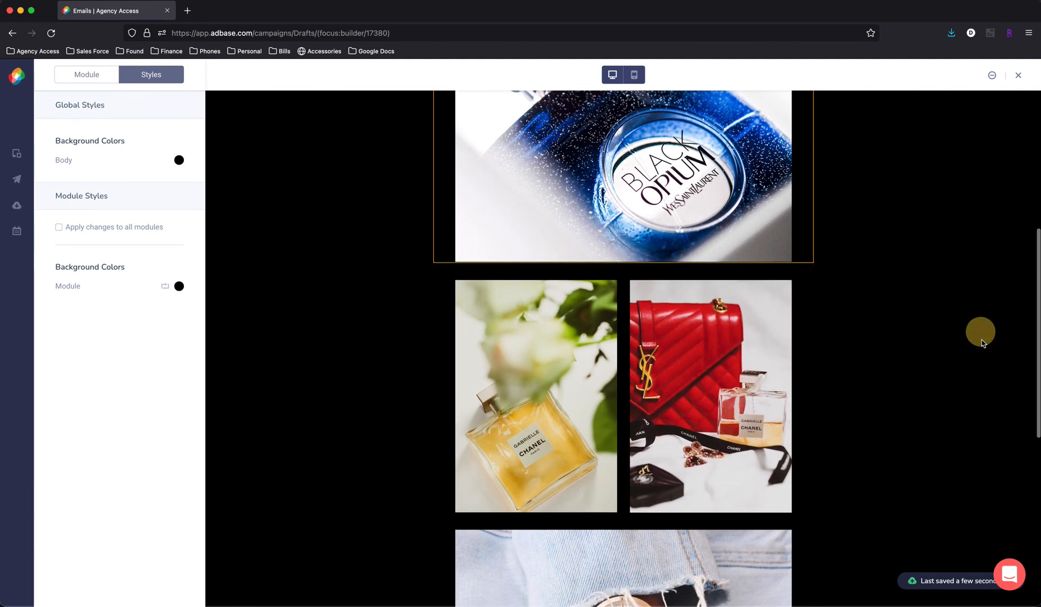
- Set the background color of the footer module with the BALLER logo to black (000000)
scroll(902, 391, "down", 3)
scroll(905, 392, "down", 7)
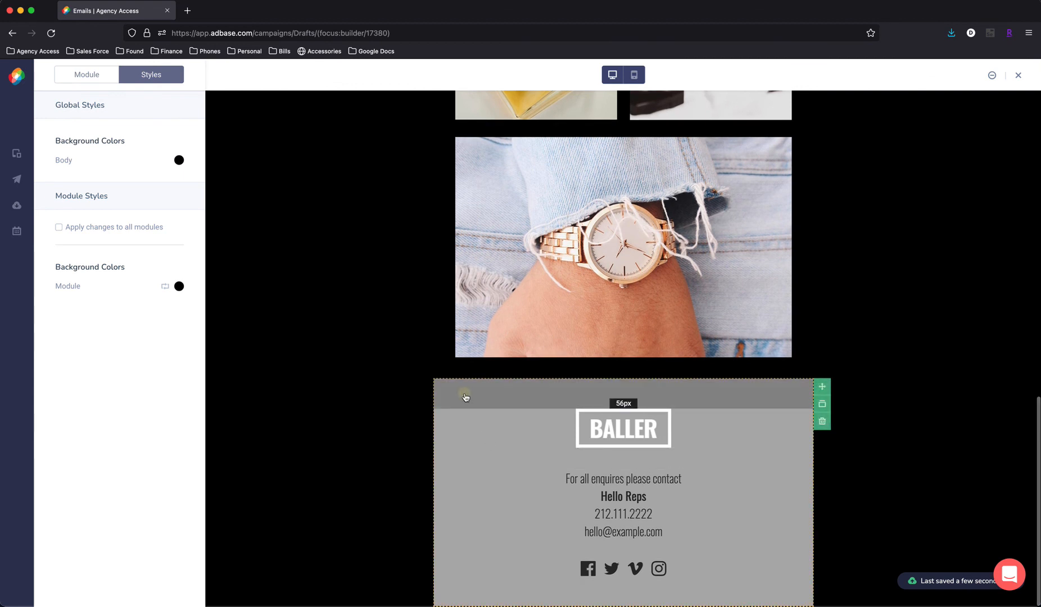
left_click(465, 396)
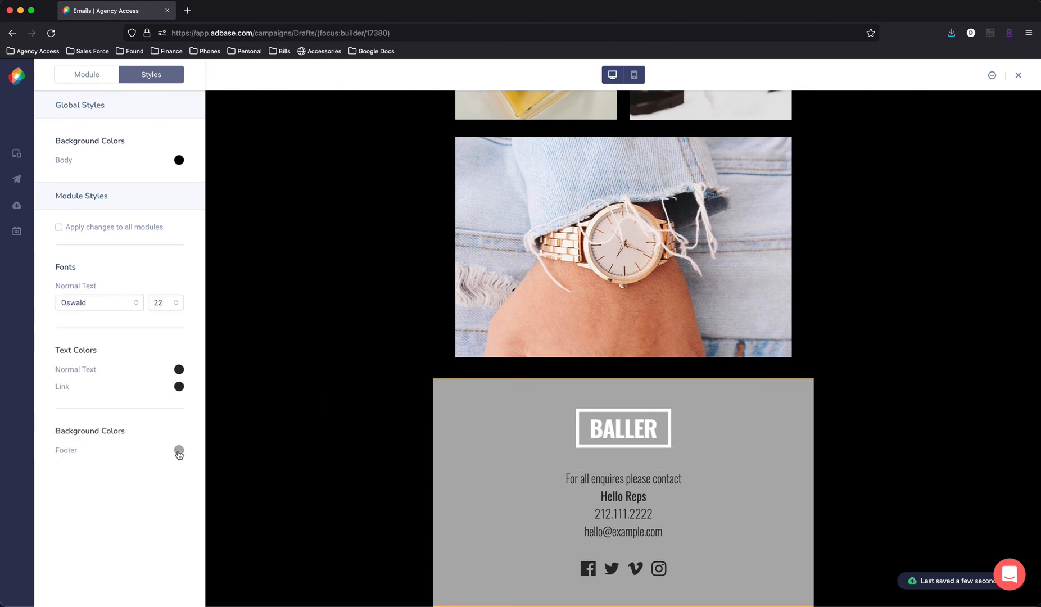
left_click(179, 451)
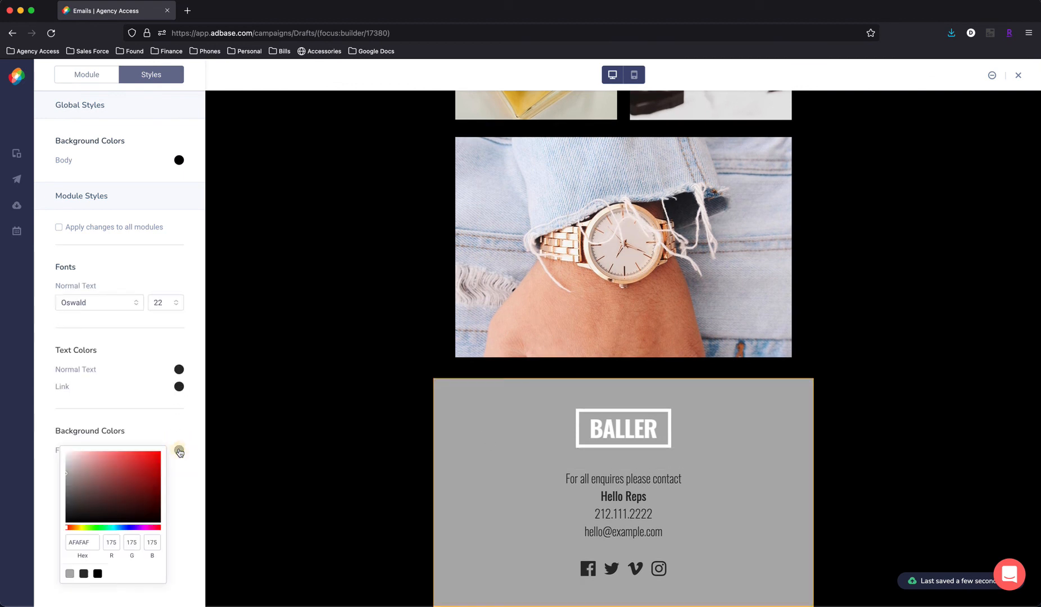
left_click(98, 574)
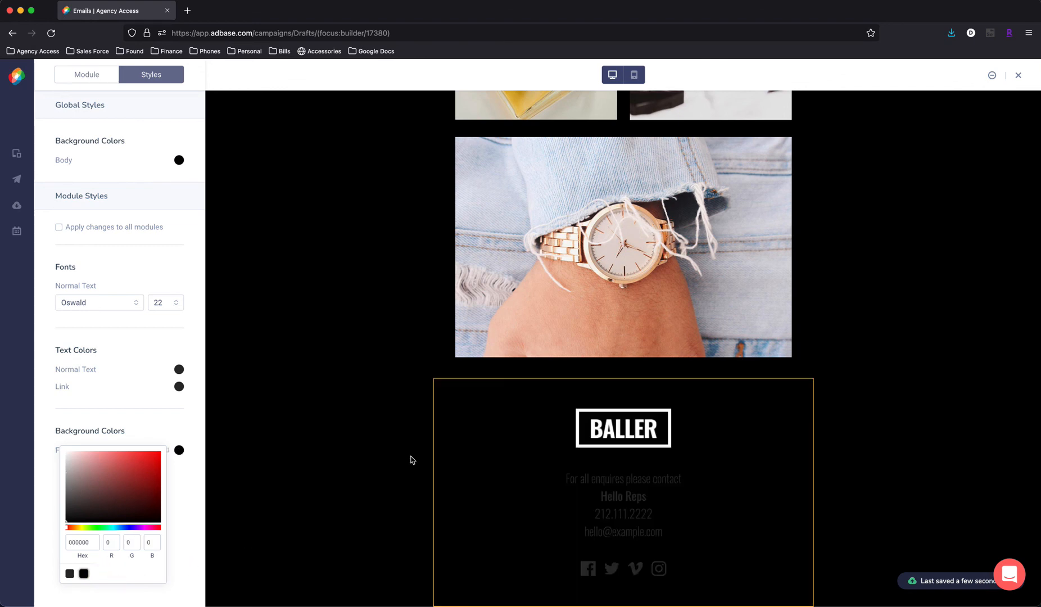
left_click(504, 429)
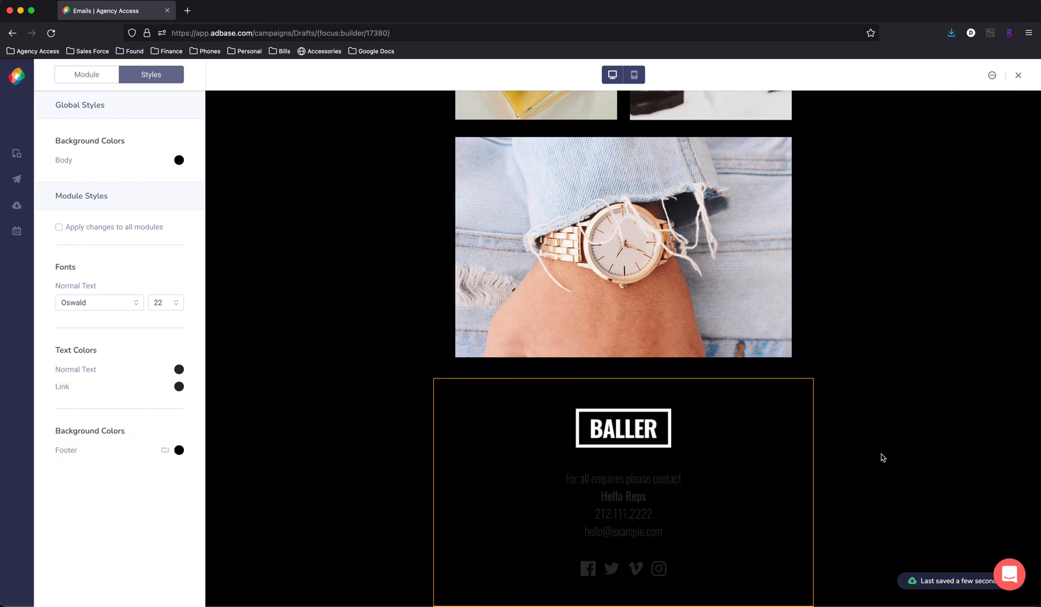
- Switch the email preview to mobile view and review the stacked layout from the logo header through the product photos
scroll(877, 457, "up", 10)
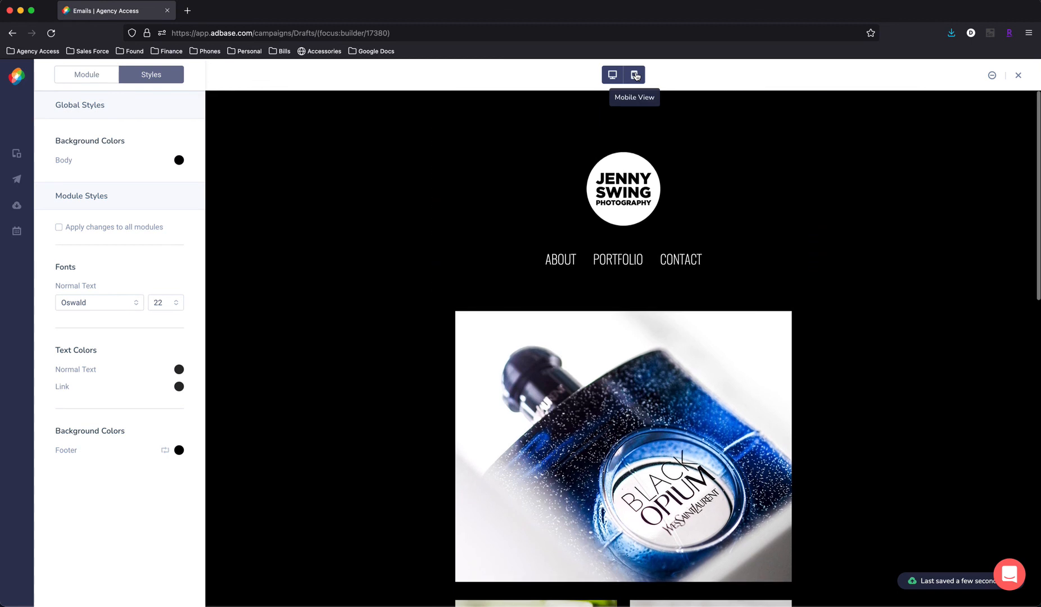
left_click(635, 75)
scroll(789, 313, "down", 1)
scroll(789, 313, "down", 5)
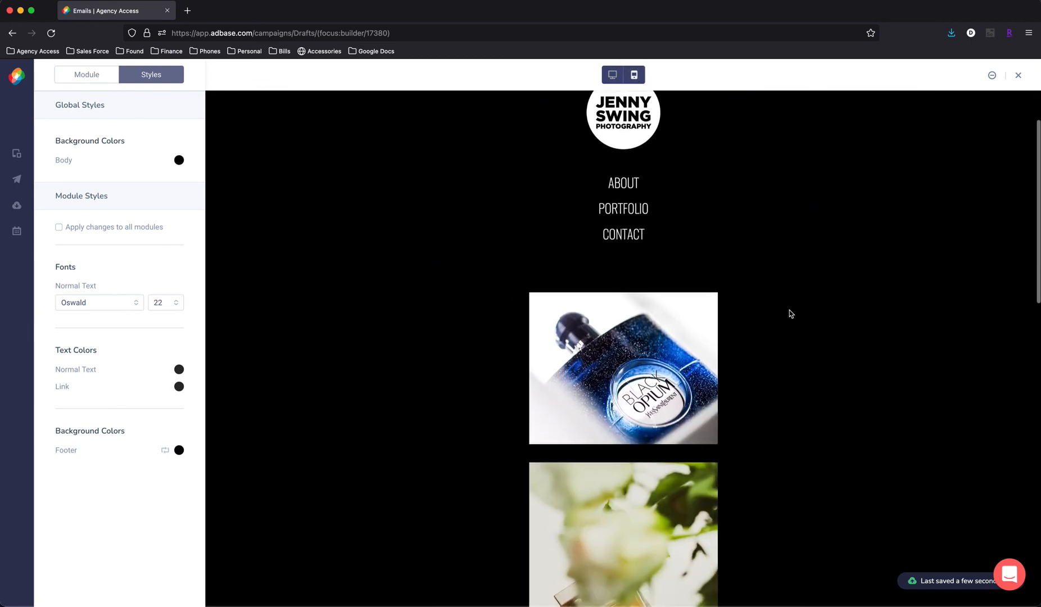
scroll(790, 311, "down", 10)
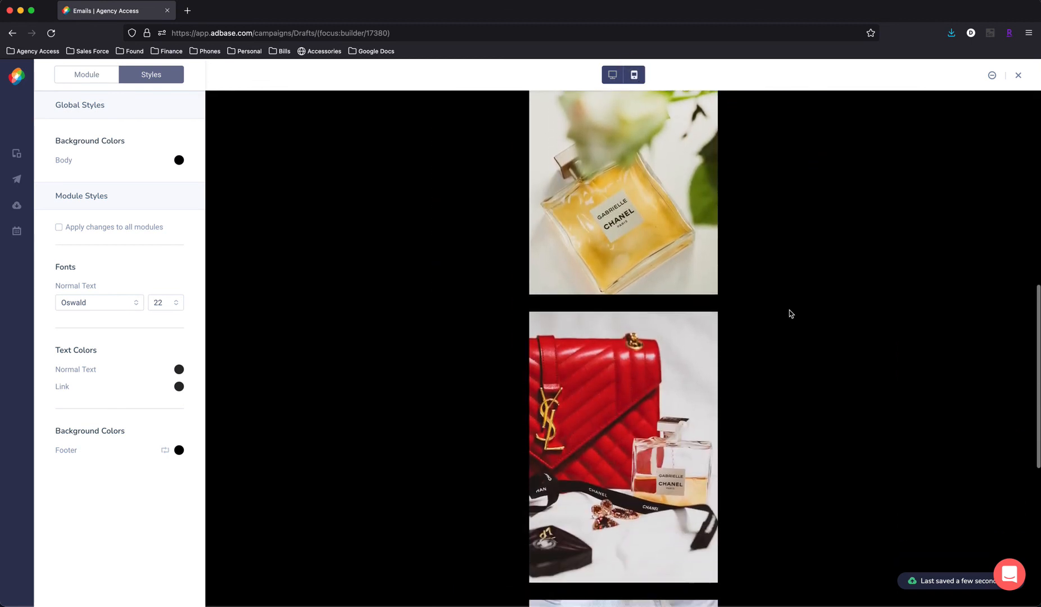
scroll(789, 311, "up", 12)
scroll(789, 314, "up", 5)
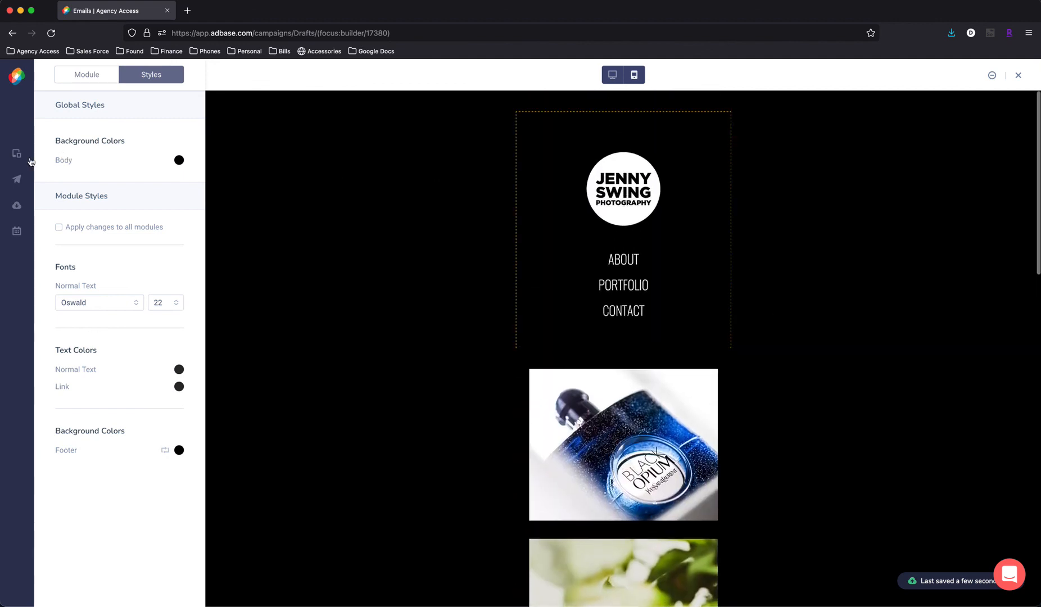
- Open the test-send form and dismiss it without sending, and go to the email's scheduling page
left_click(16, 182)
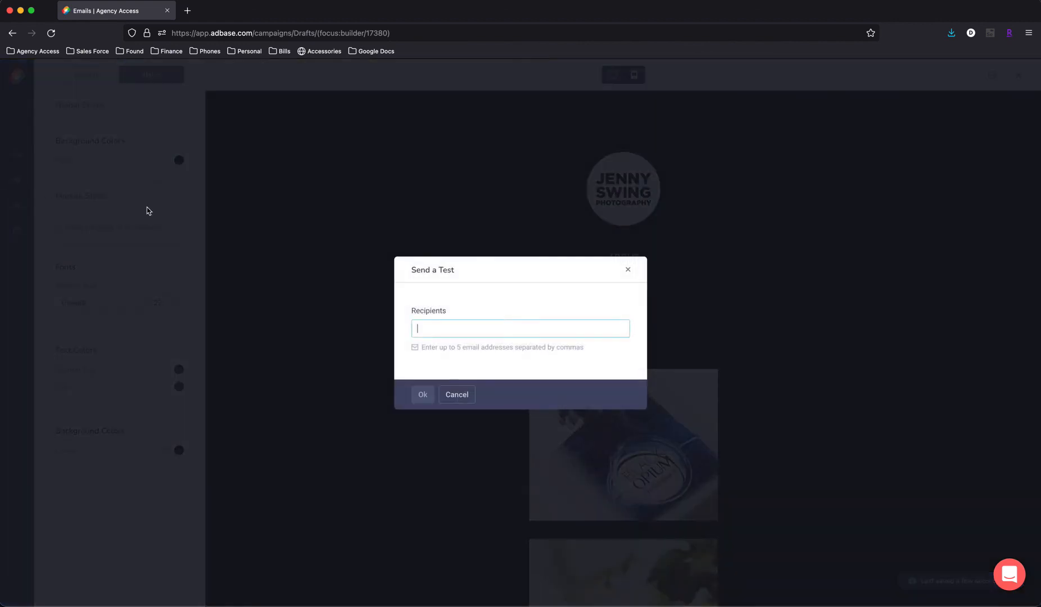
left_click(628, 270)
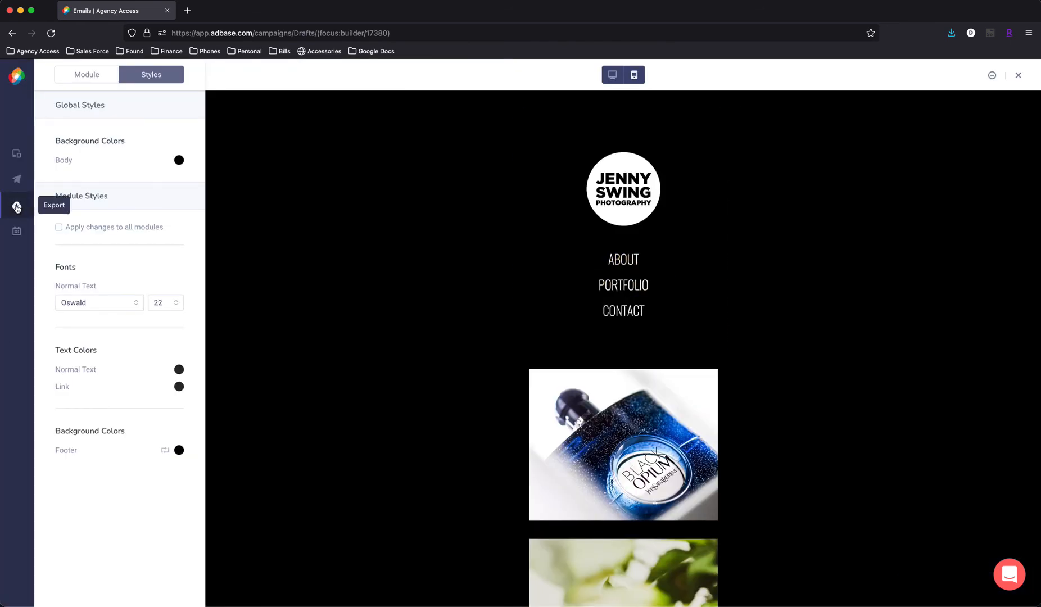
left_click(17, 233)
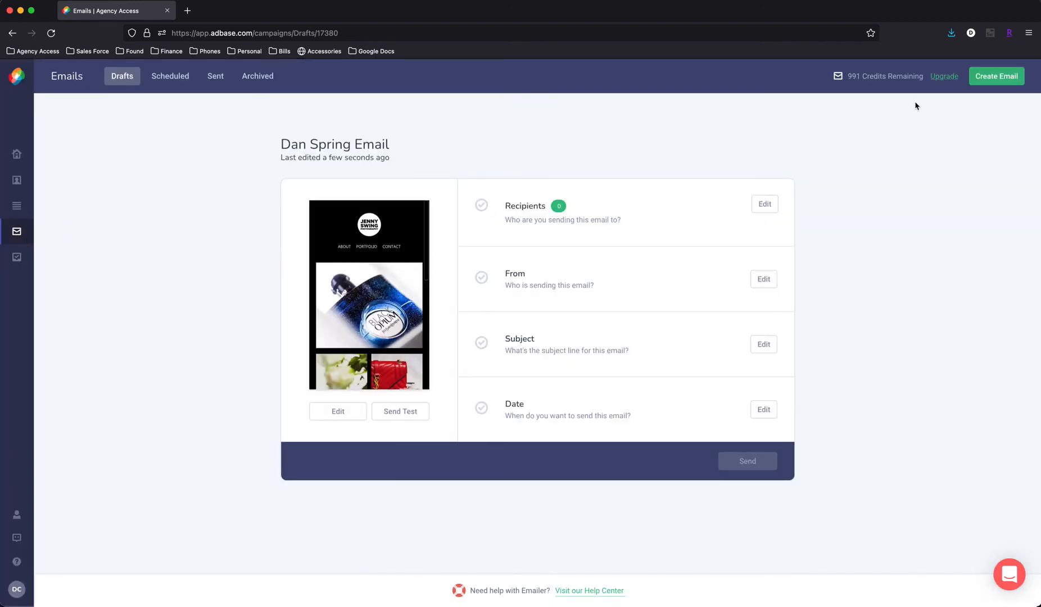